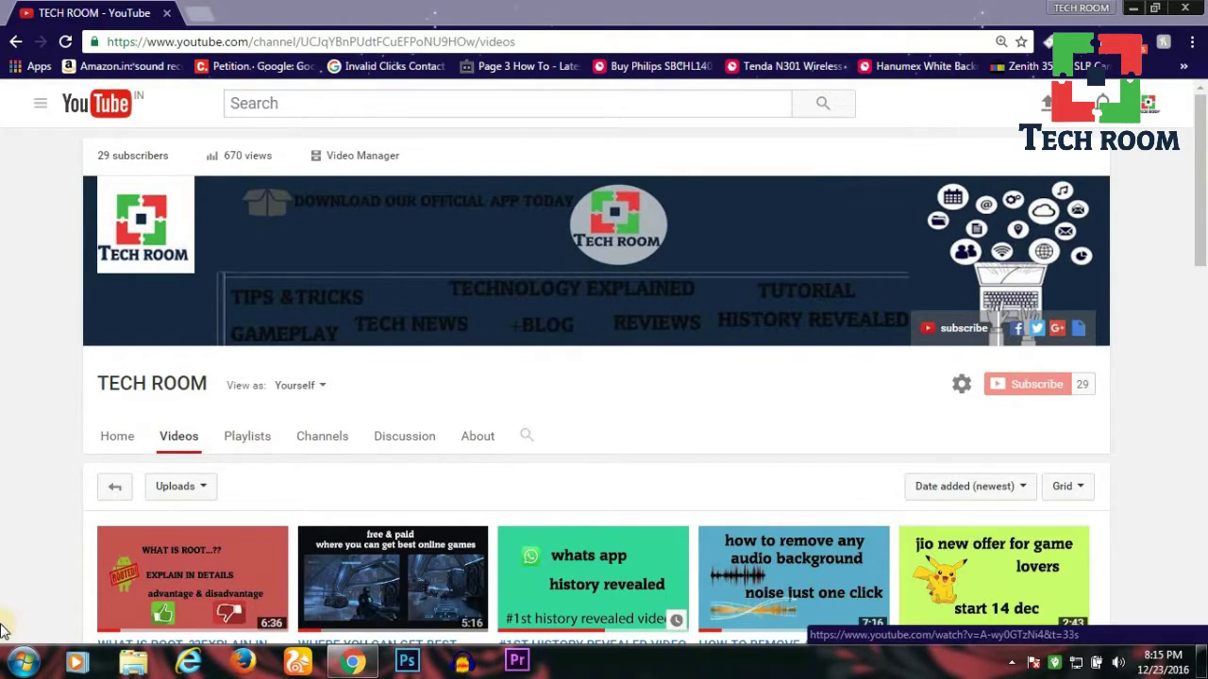
Search the computer for "windows firewall", open Windows Firewall with Advanced Security and maximize its window.
left_click(23, 660)
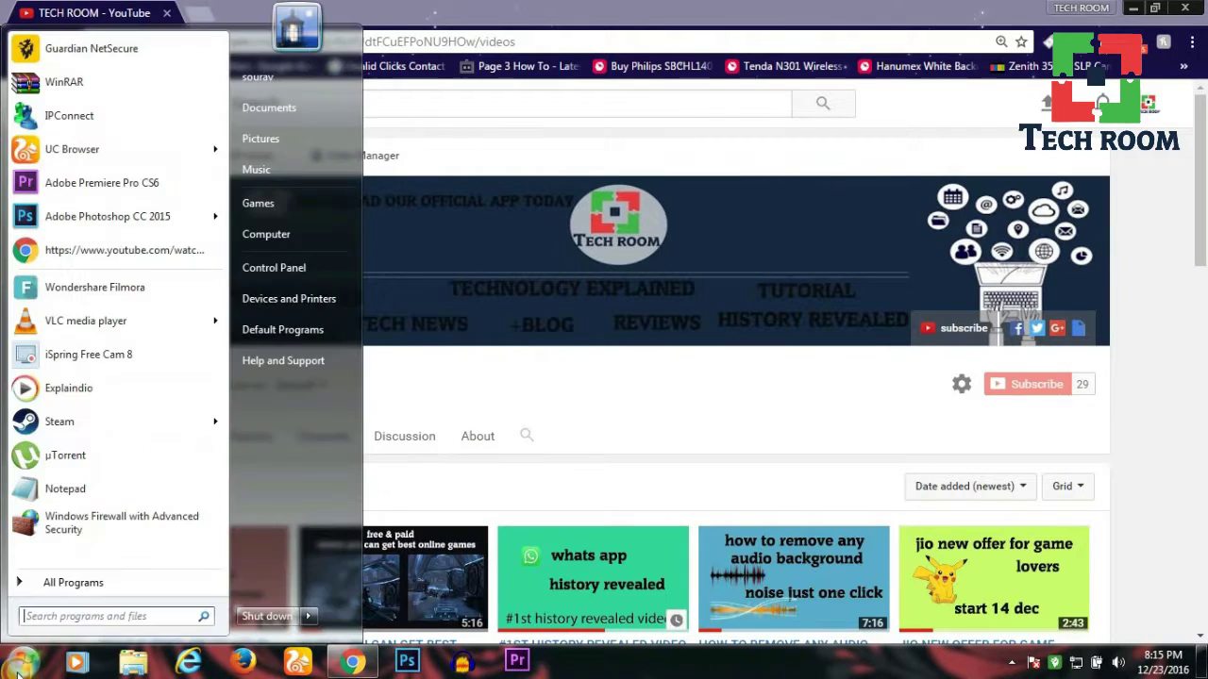
left_click(93, 615)
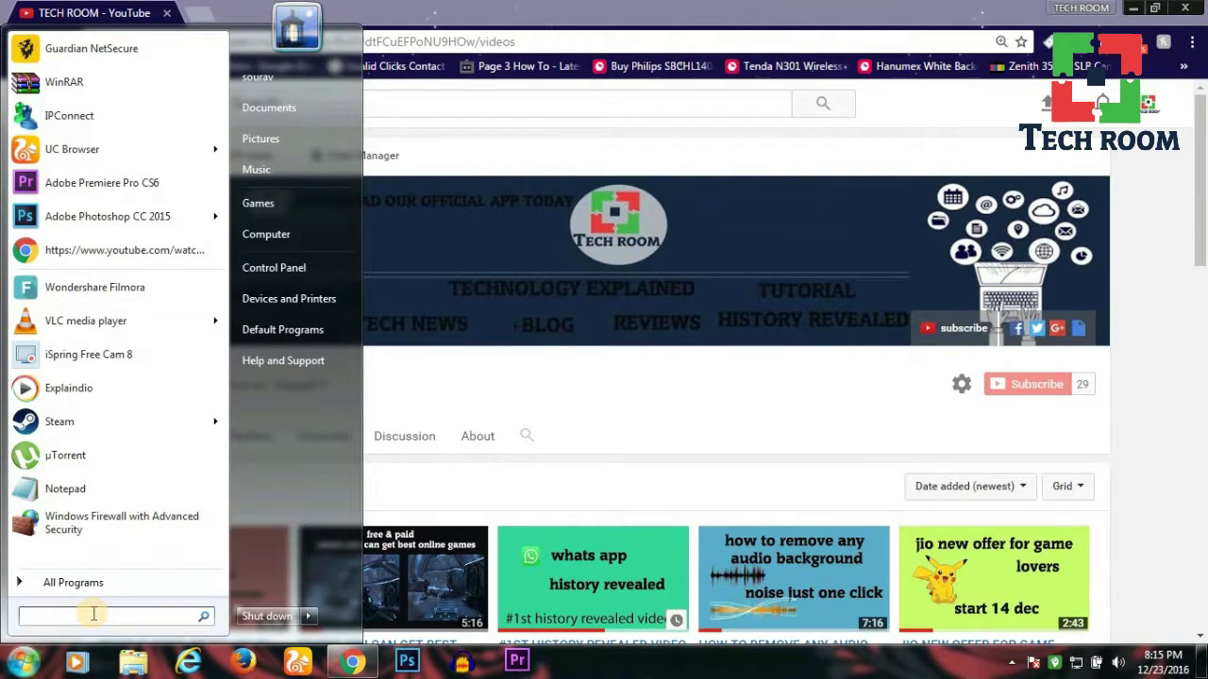
type("windows")
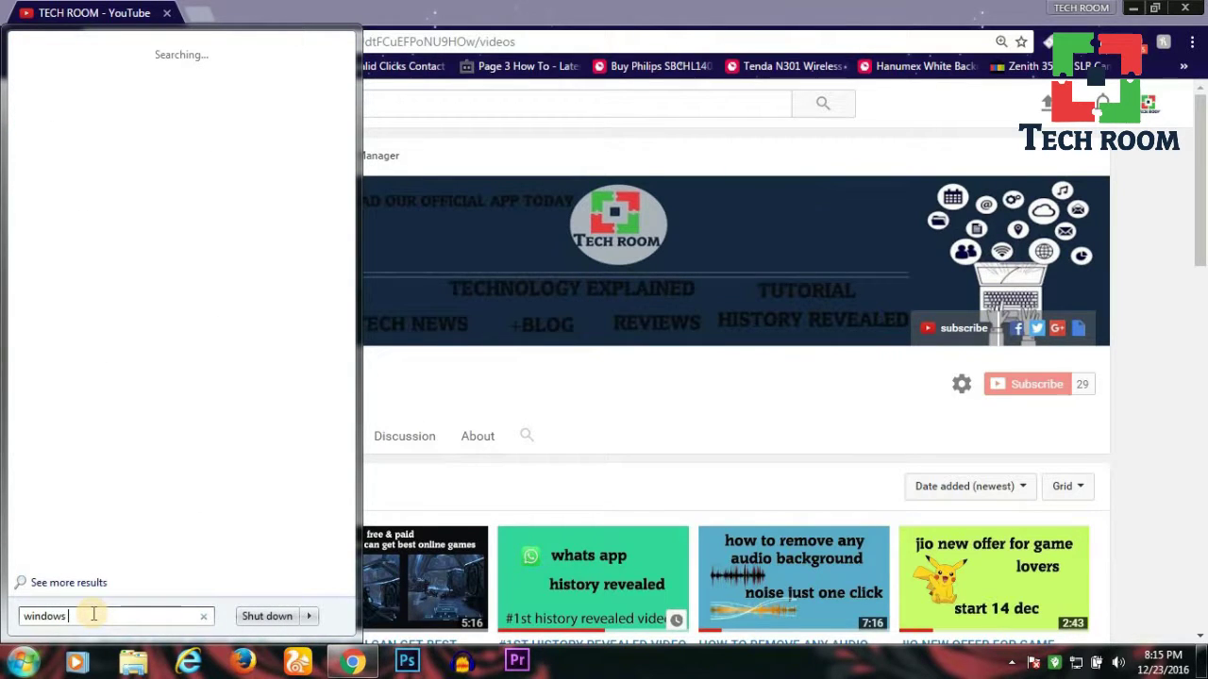
type(" firew")
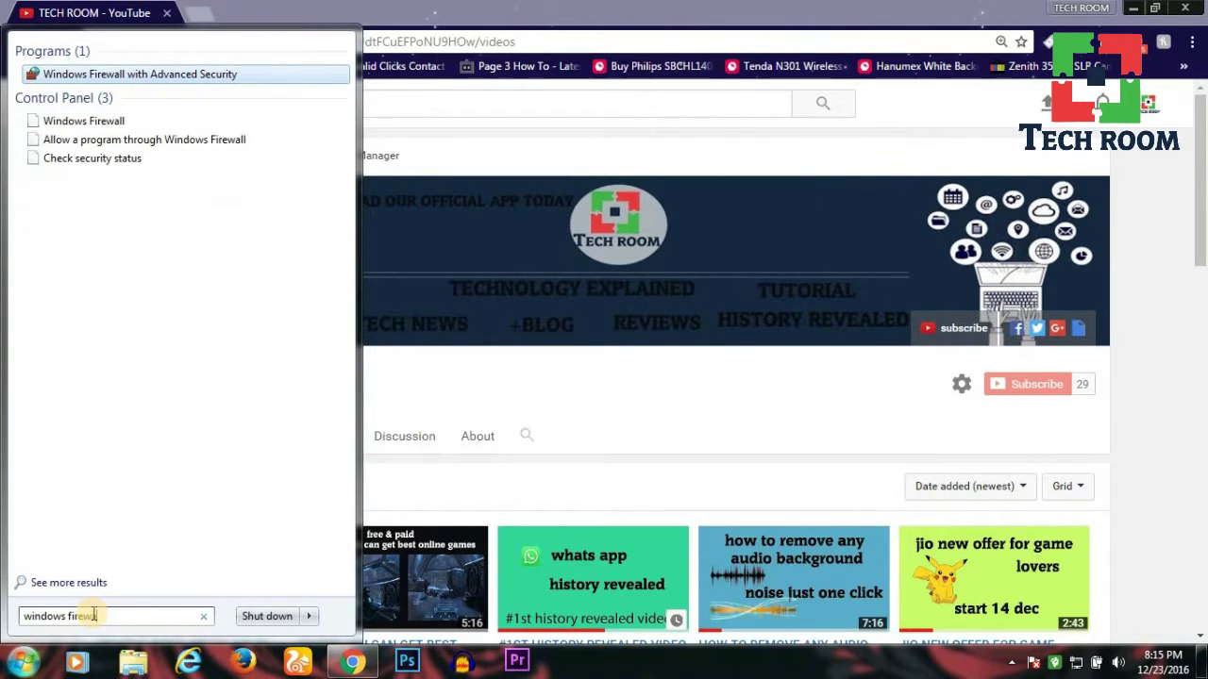
type("all")
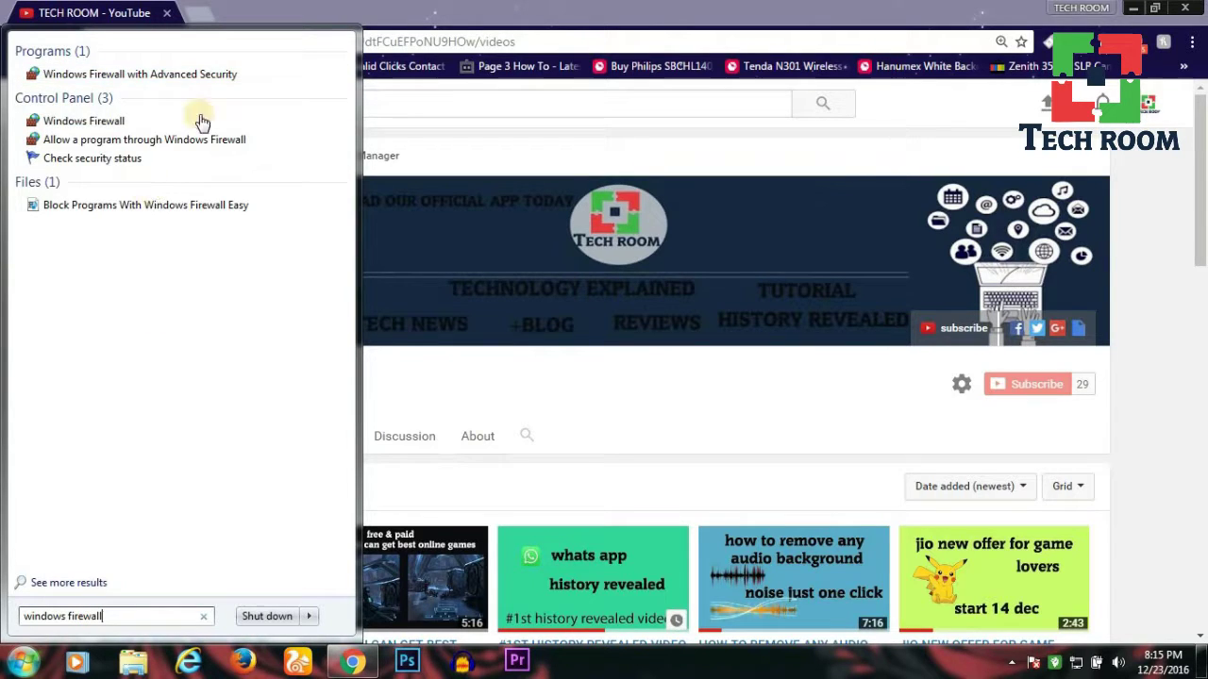
left_click(232, 76)
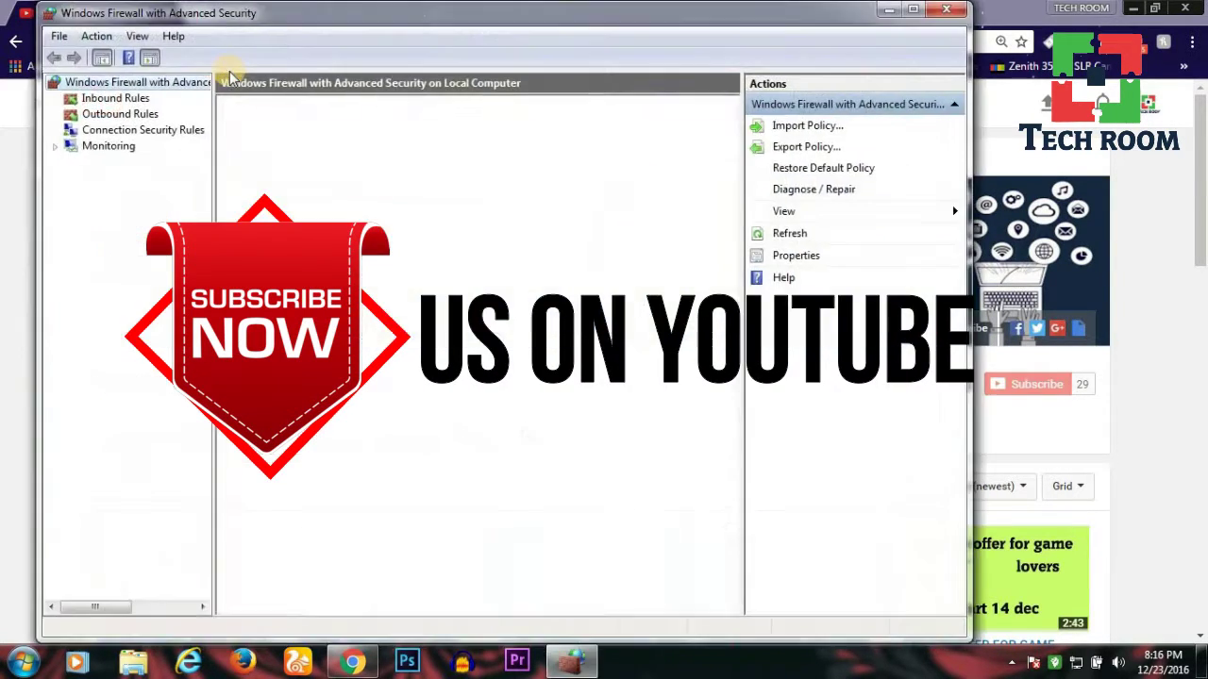
left_click(912, 10)
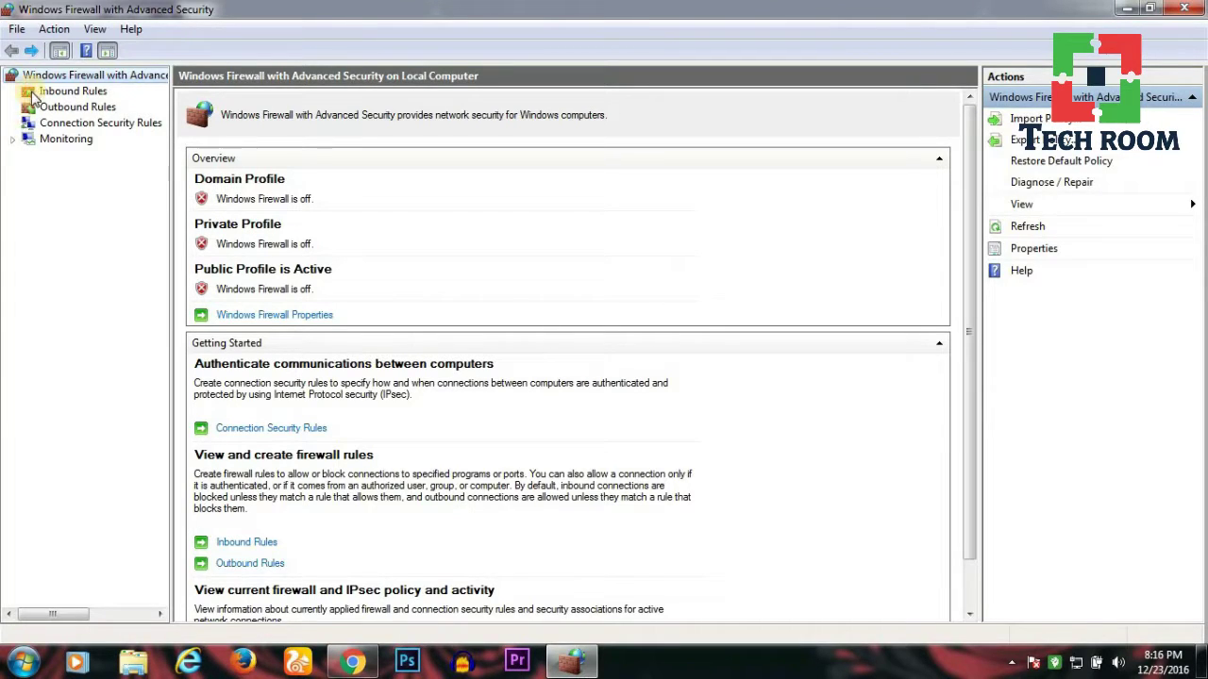
Start a new inbound rule with the Custom rule type and continue to the program settings.
left_click(85, 91)
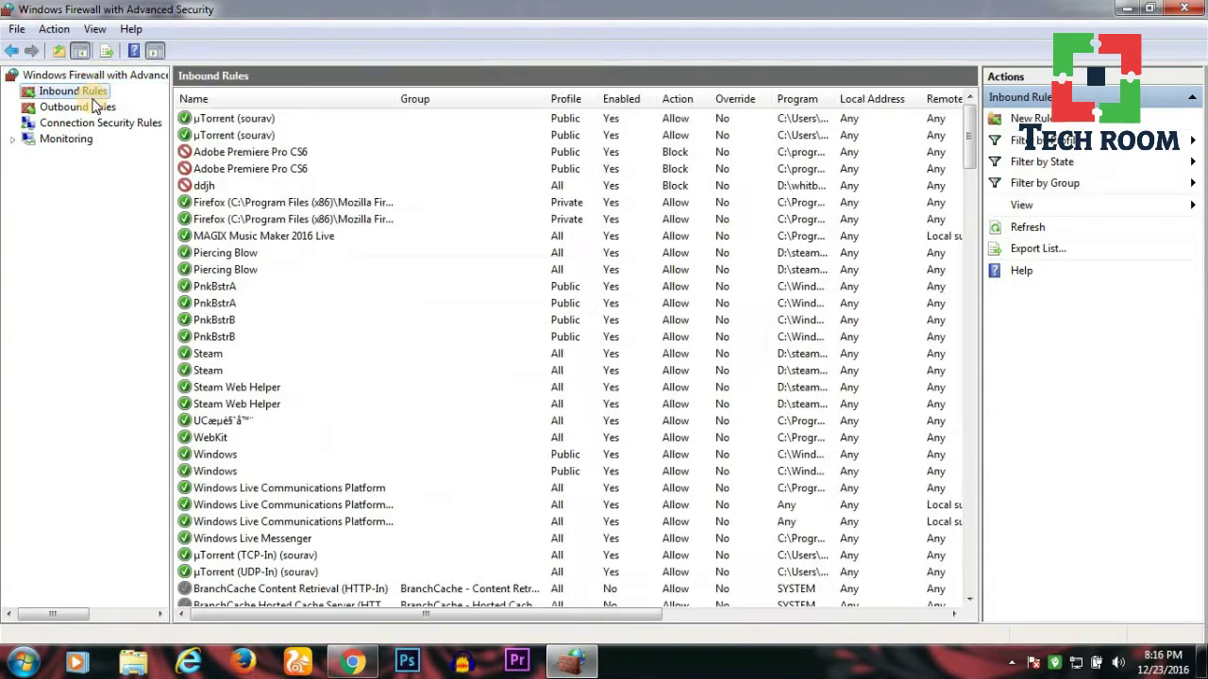
left_click(1078, 121)
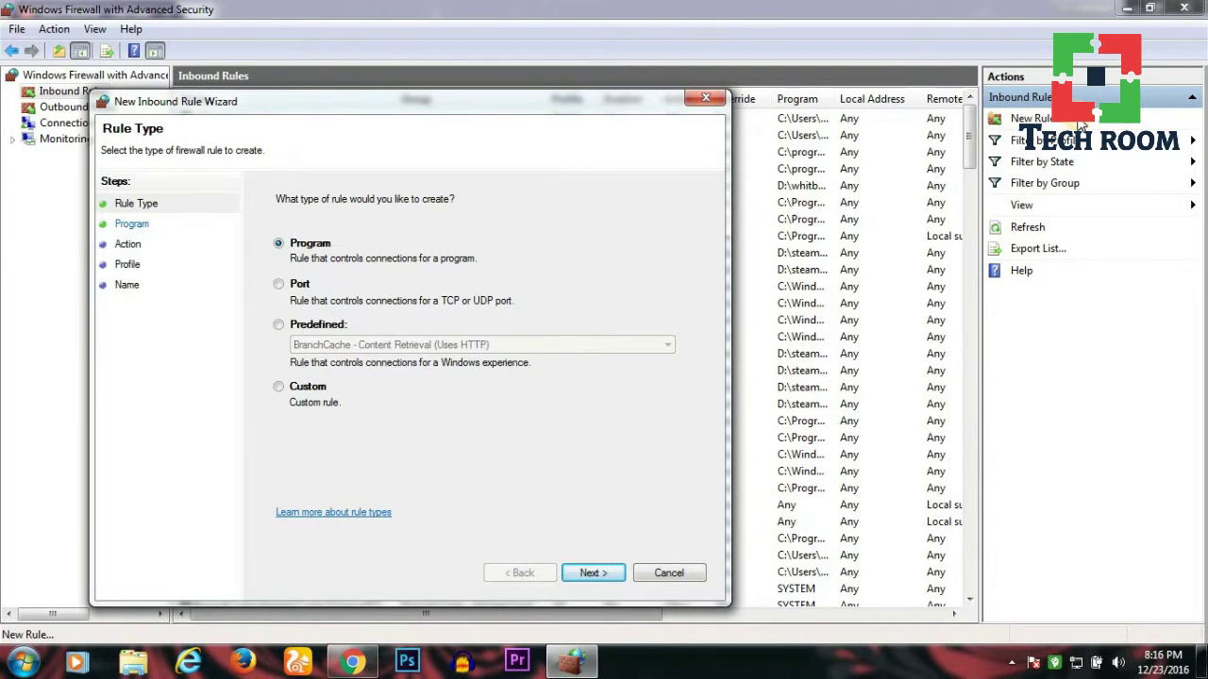
left_click(294, 387)
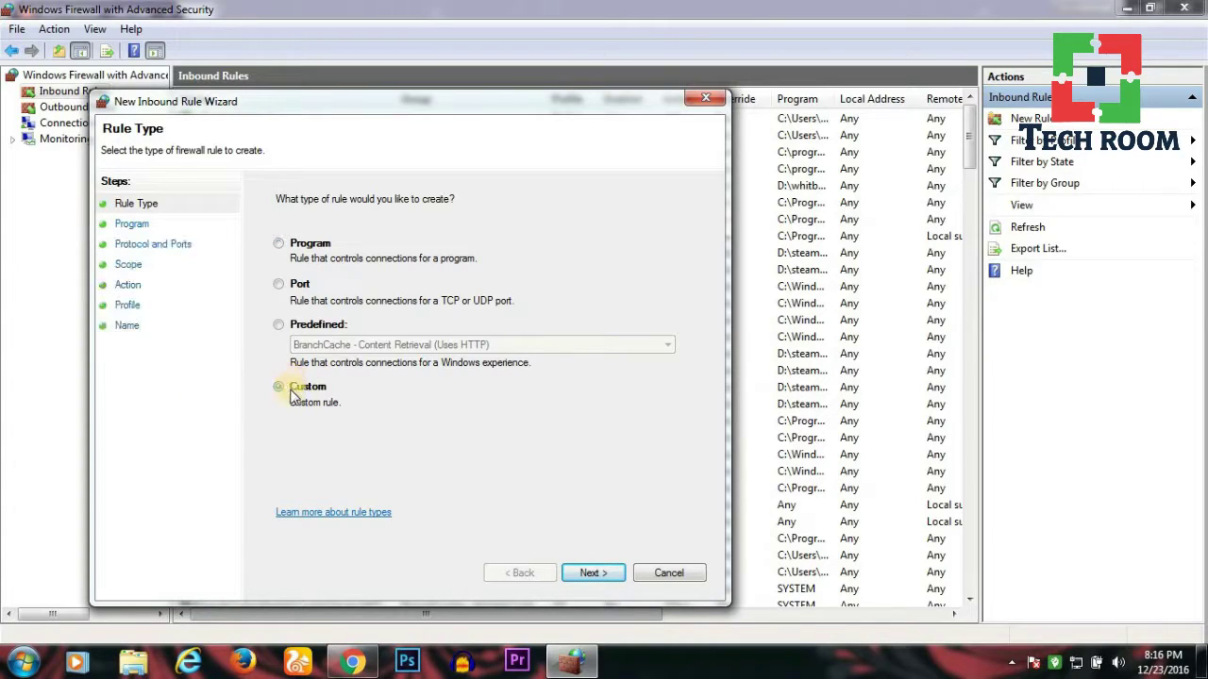
left_click(593, 571)
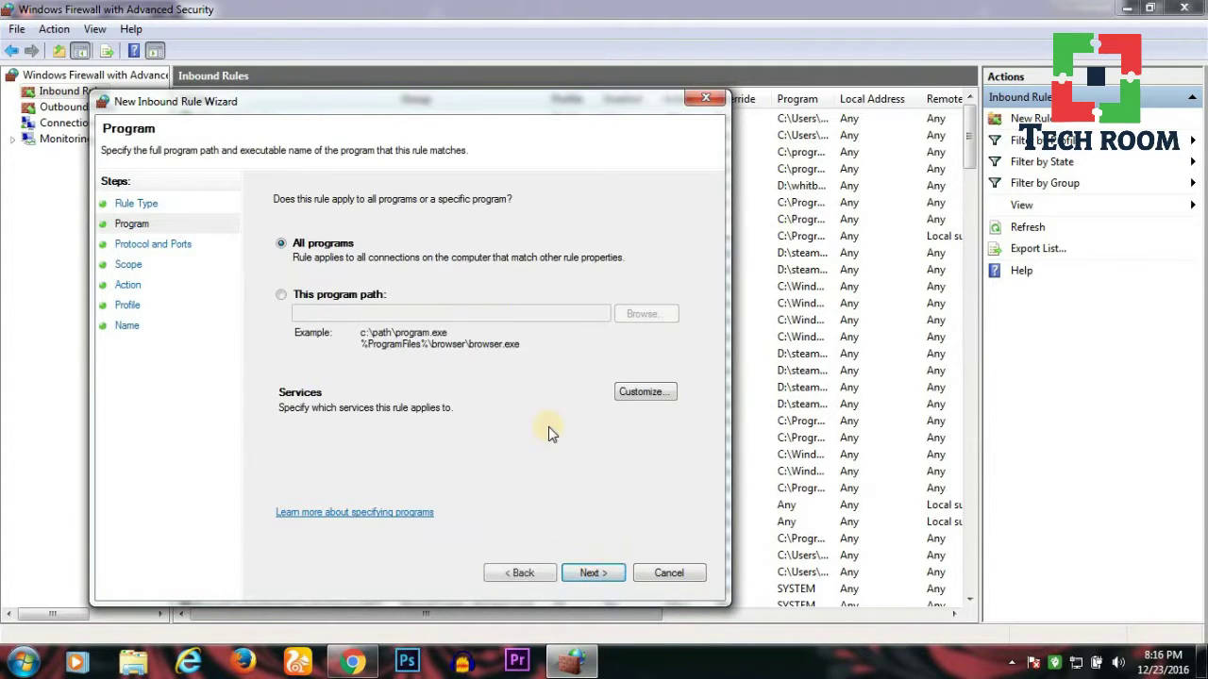
Apply the inbound rule to the specific program MediaCopy.exe in Program Files\Red Giant\Automatic Duck\Media Copy and continue.
left_click(313, 297)
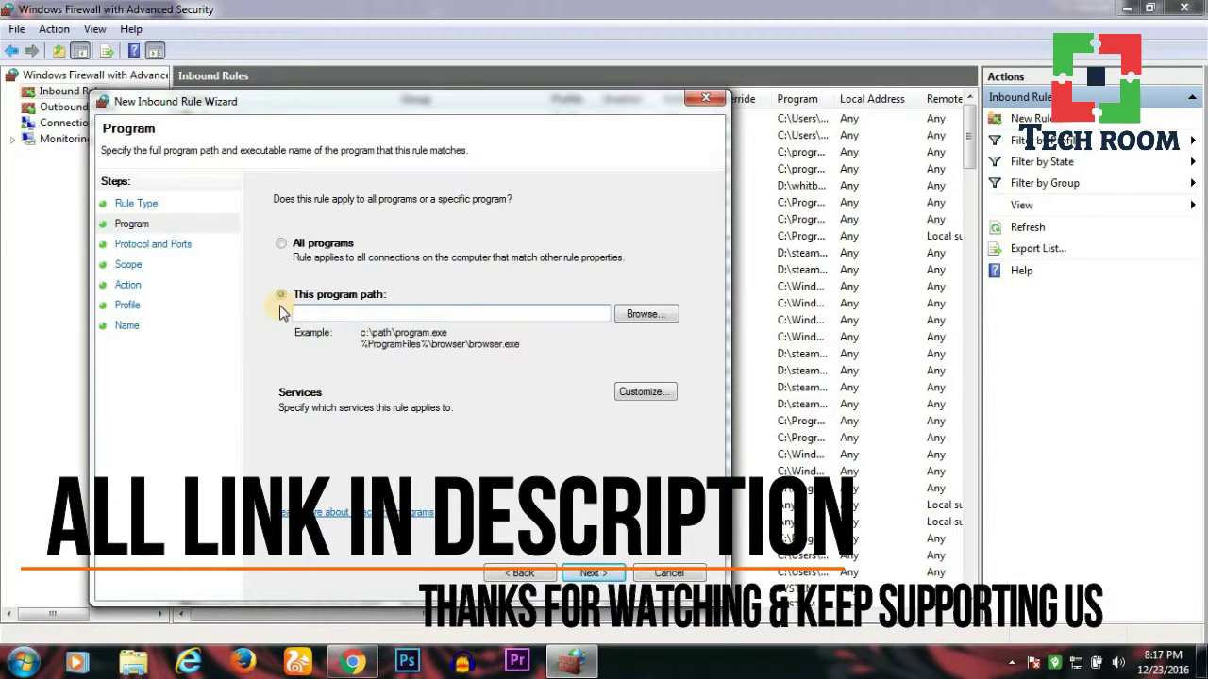
left_click(319, 313)
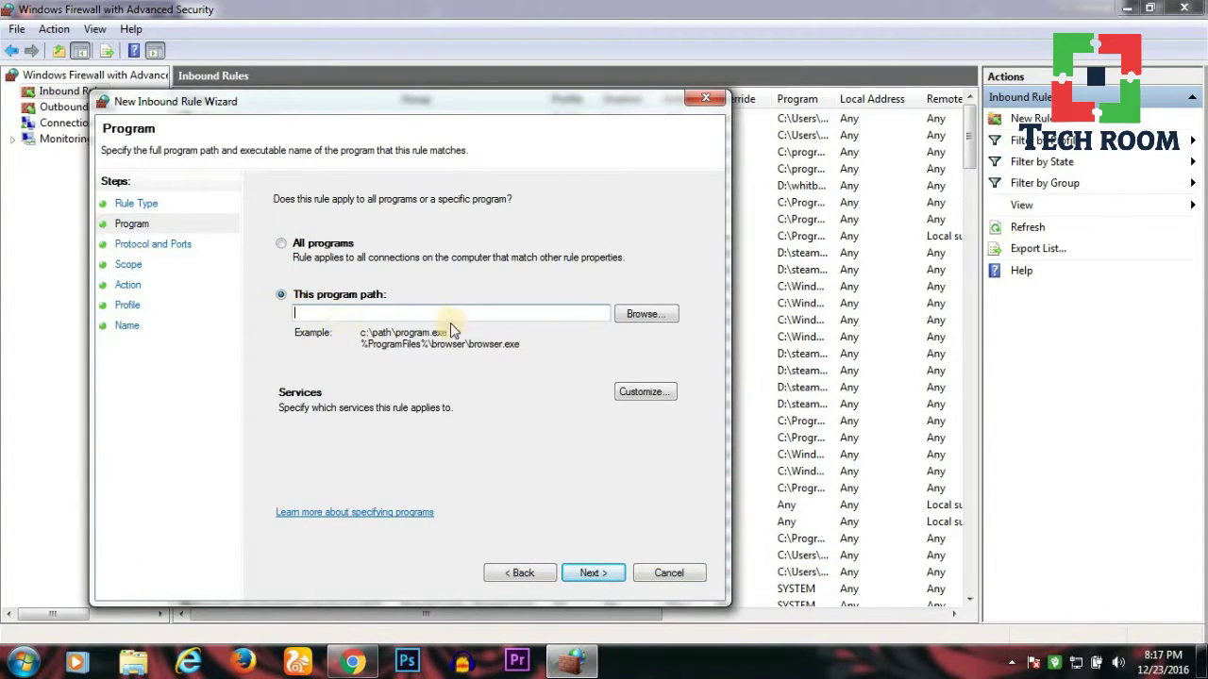
left_click(665, 317)
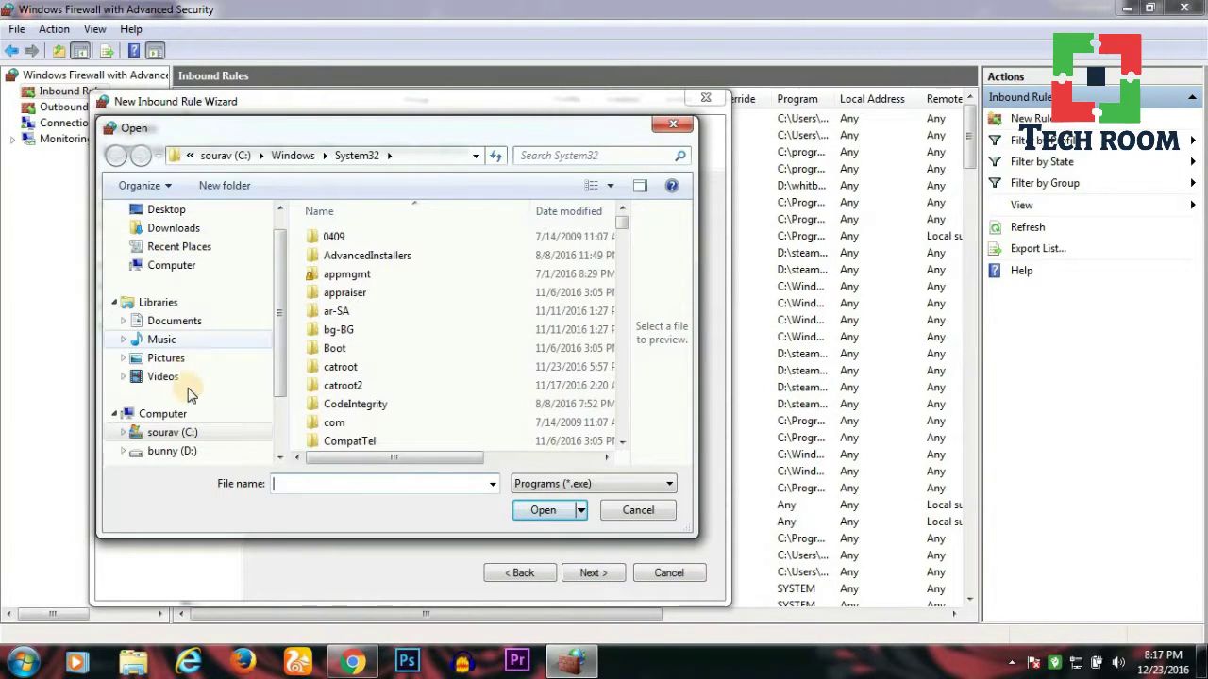
left_click(175, 432)
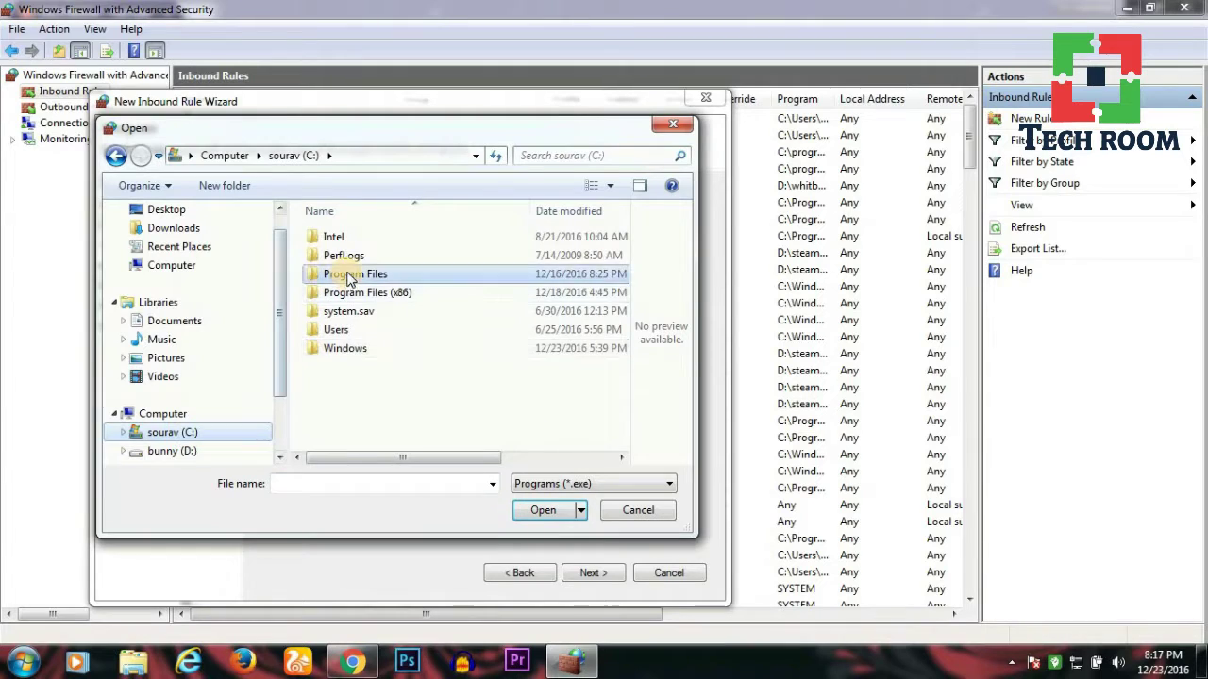
double_click(349, 273)
scroll(345, 352, "down", 3)
double_click(344, 352)
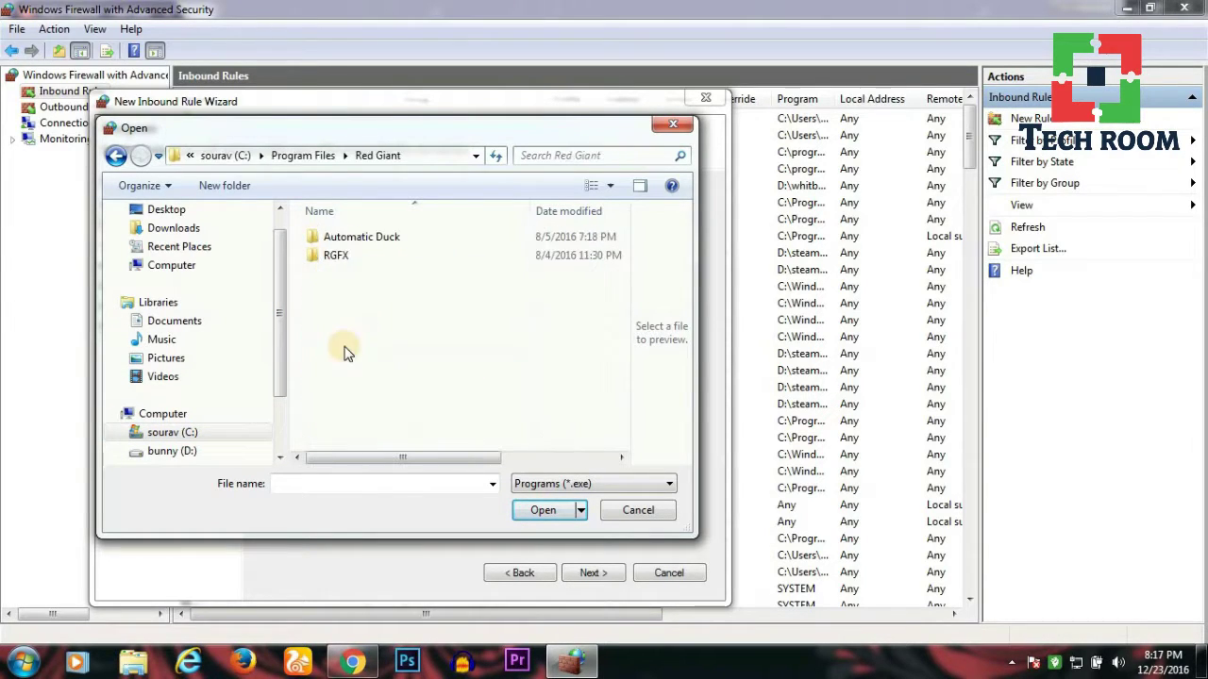
double_click(391, 240)
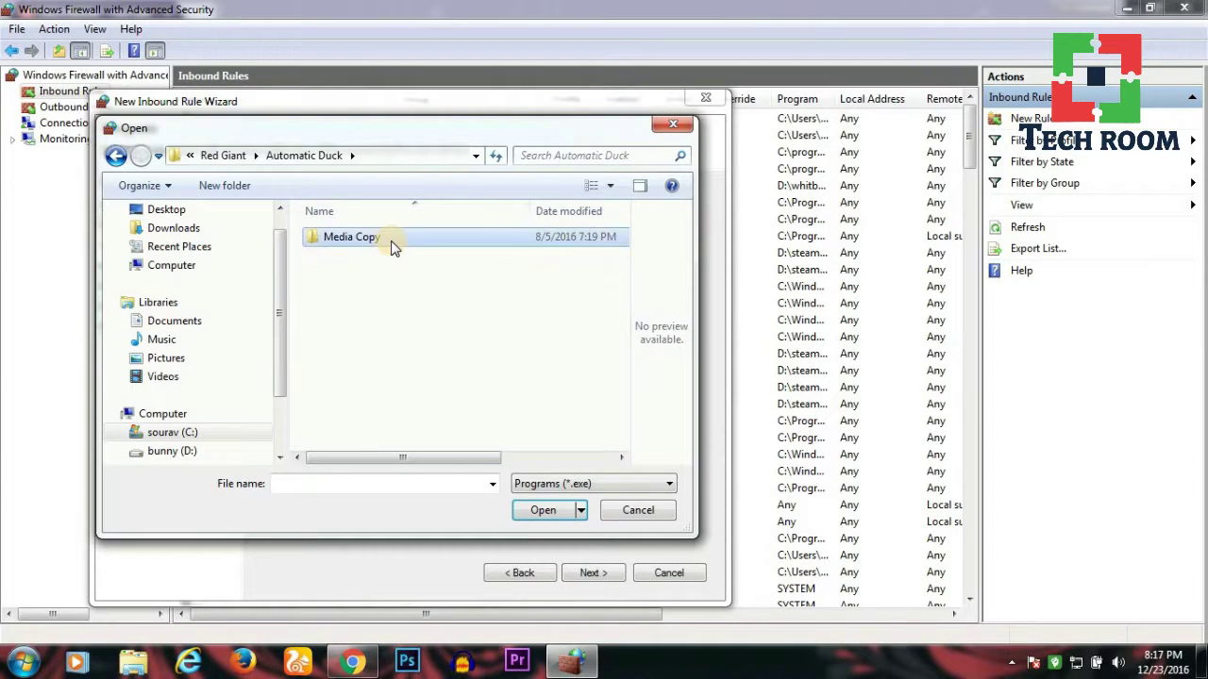
double_click(391, 239)
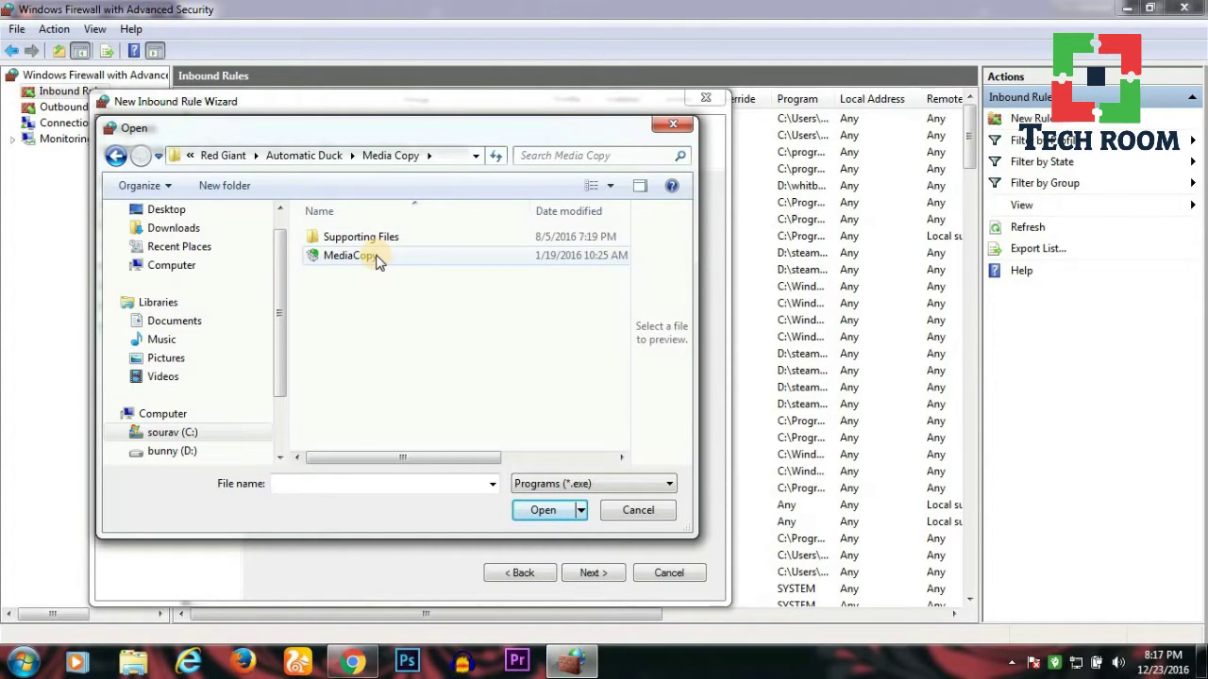
left_click(375, 259)
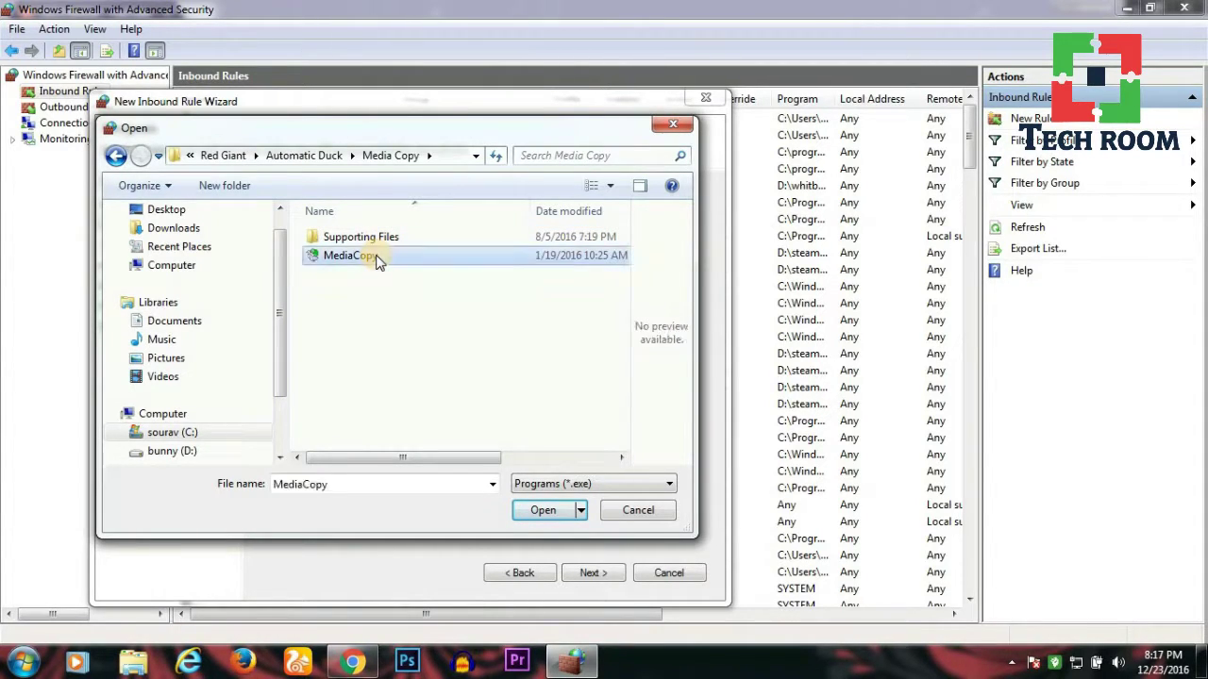
left_click(545, 510)
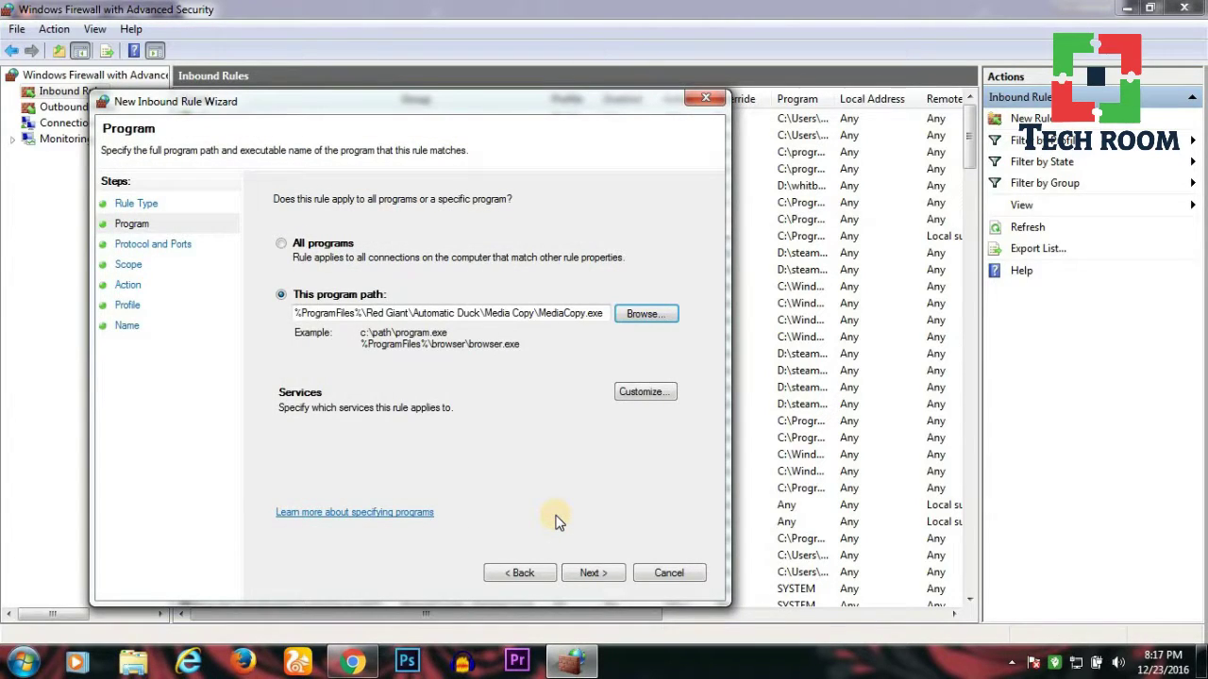
left_click(576, 576)
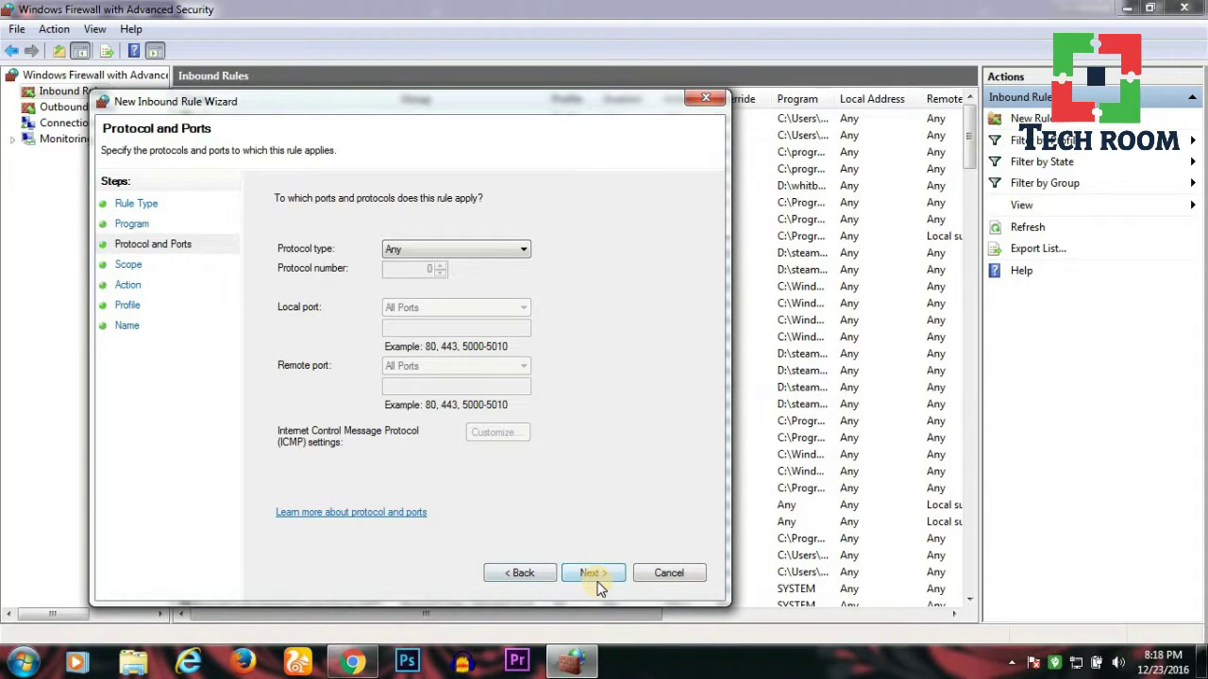
Keep the inbound rule's default protocol, ports and scope, set its action to Block the connection, and keep all three profiles.
left_click(598, 583)
left_click(595, 576)
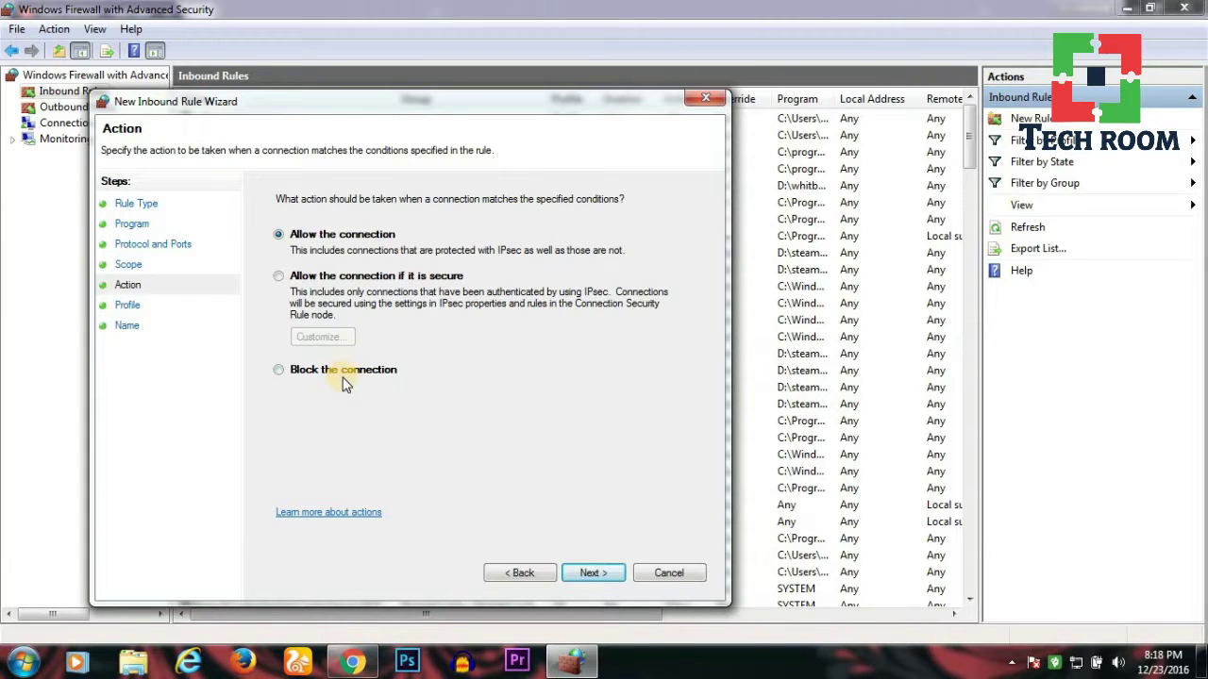
left_click(280, 369)
left_click(592, 574)
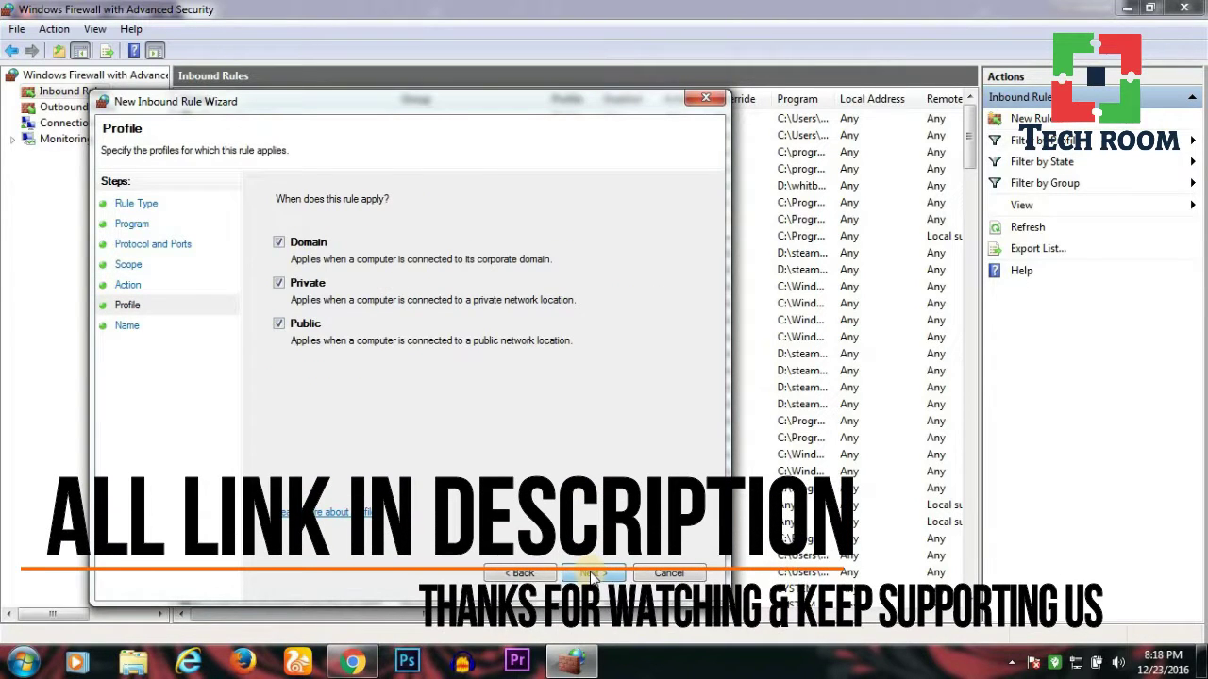
left_click(592, 574)
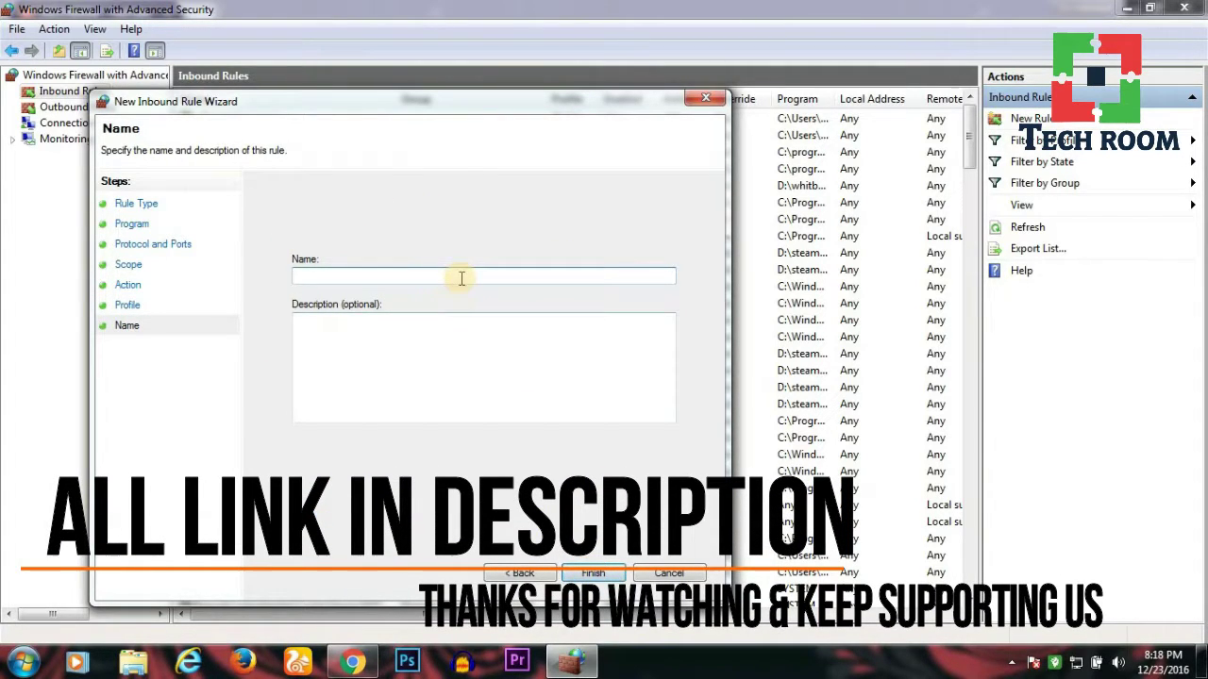
Name the inbound rule "erweref" with the description "wfwfwf", finish the wizard and return to the firewall window.
type("erweref")
left_click(403, 329)
type("wf")
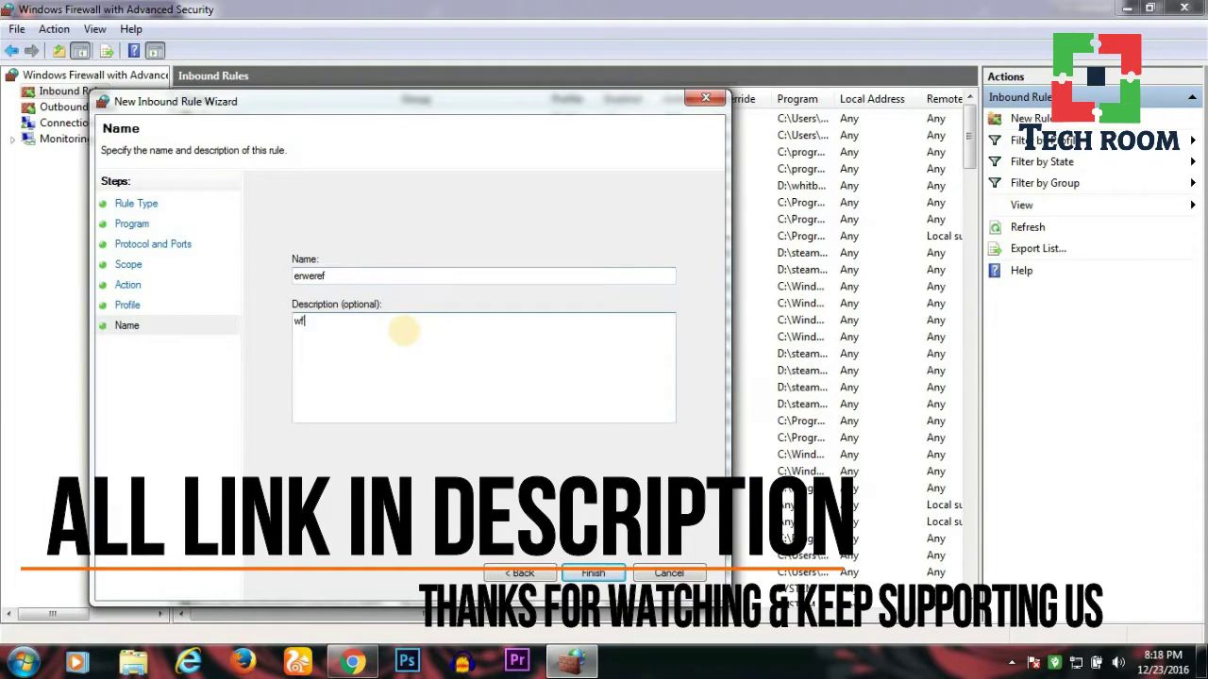
type("wfwf")
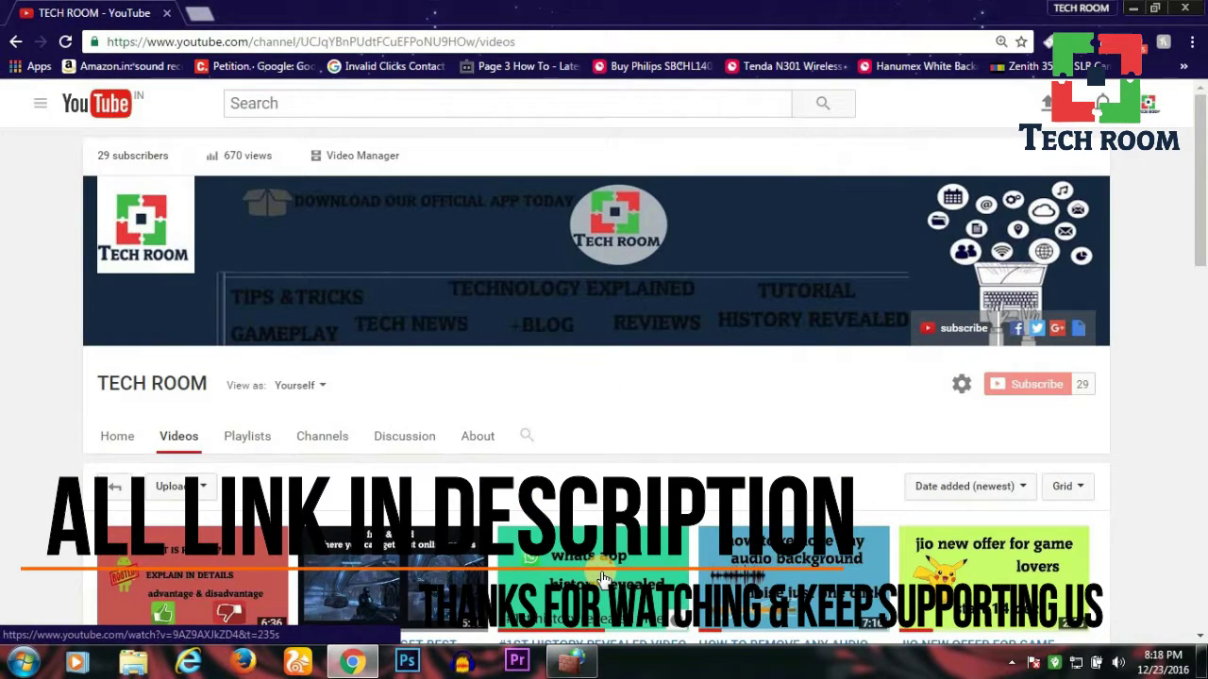
left_click(572, 660)
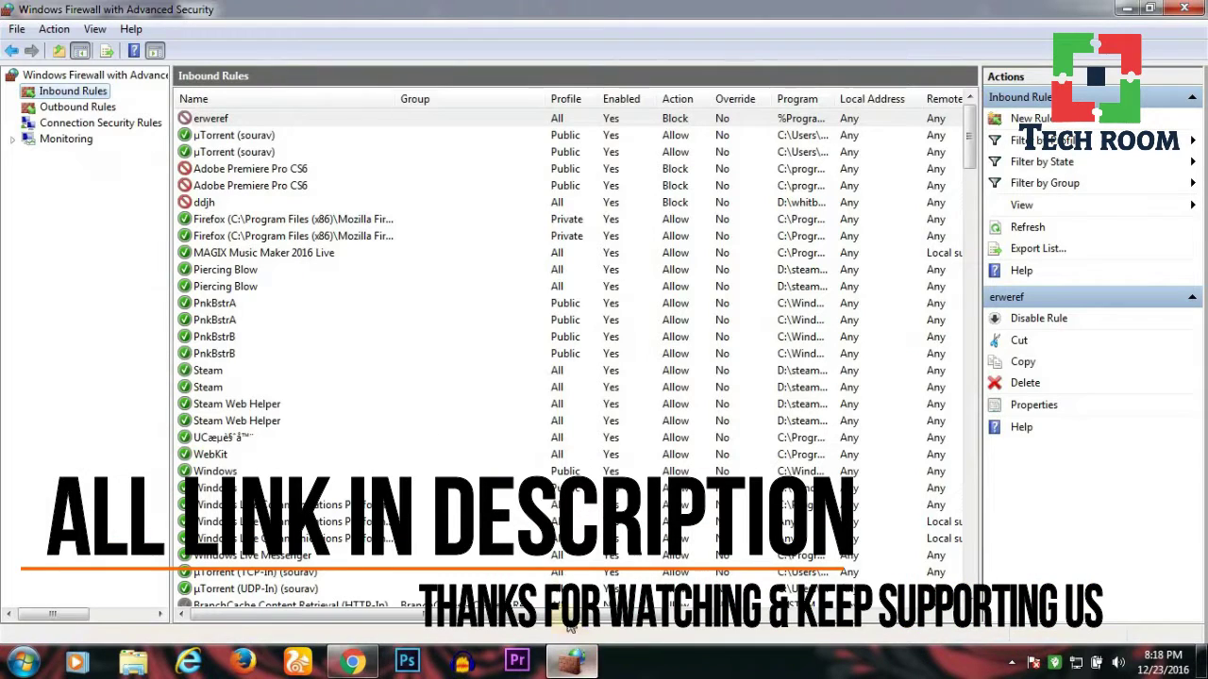
Start a new outbound rule with the Custom rule type and continue to the program settings.
left_click(98, 111)
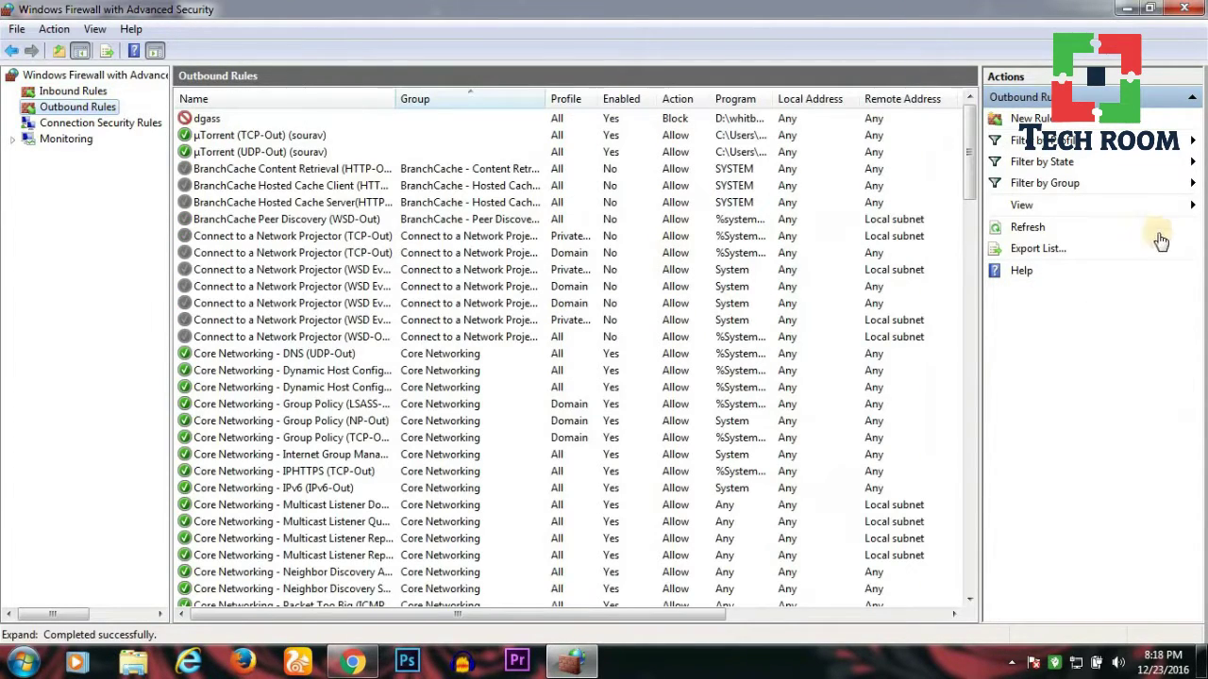
left_click(1033, 119)
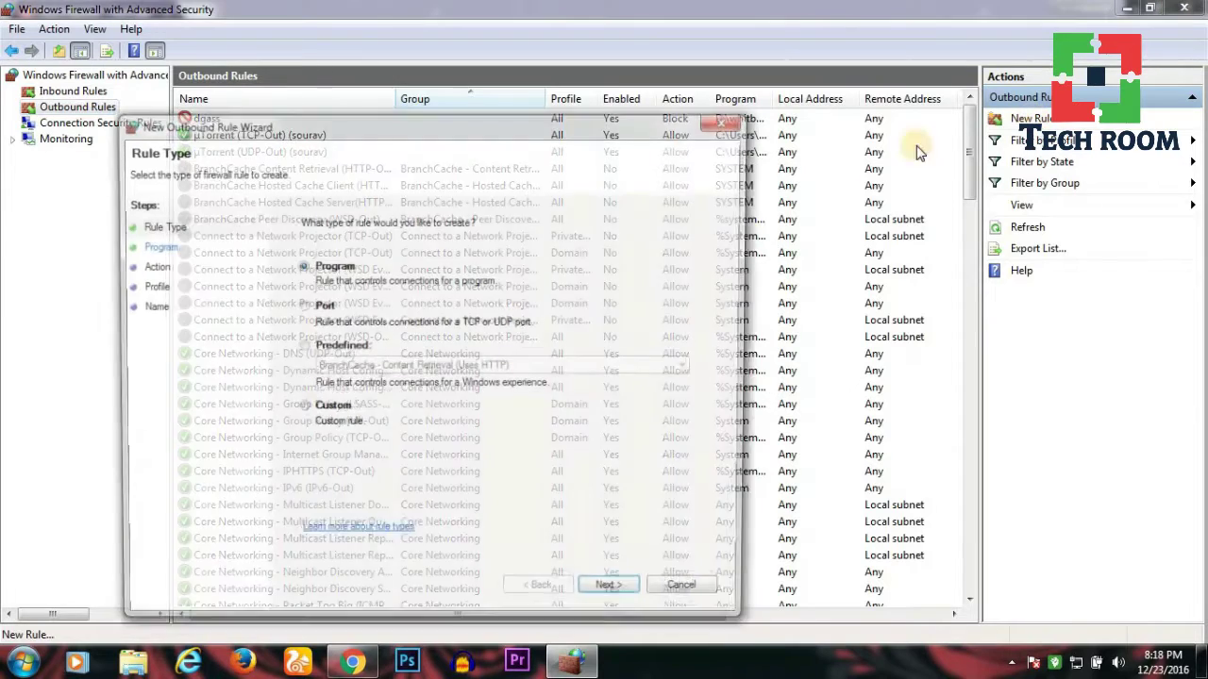
left_click(298, 421)
left_click(615, 593)
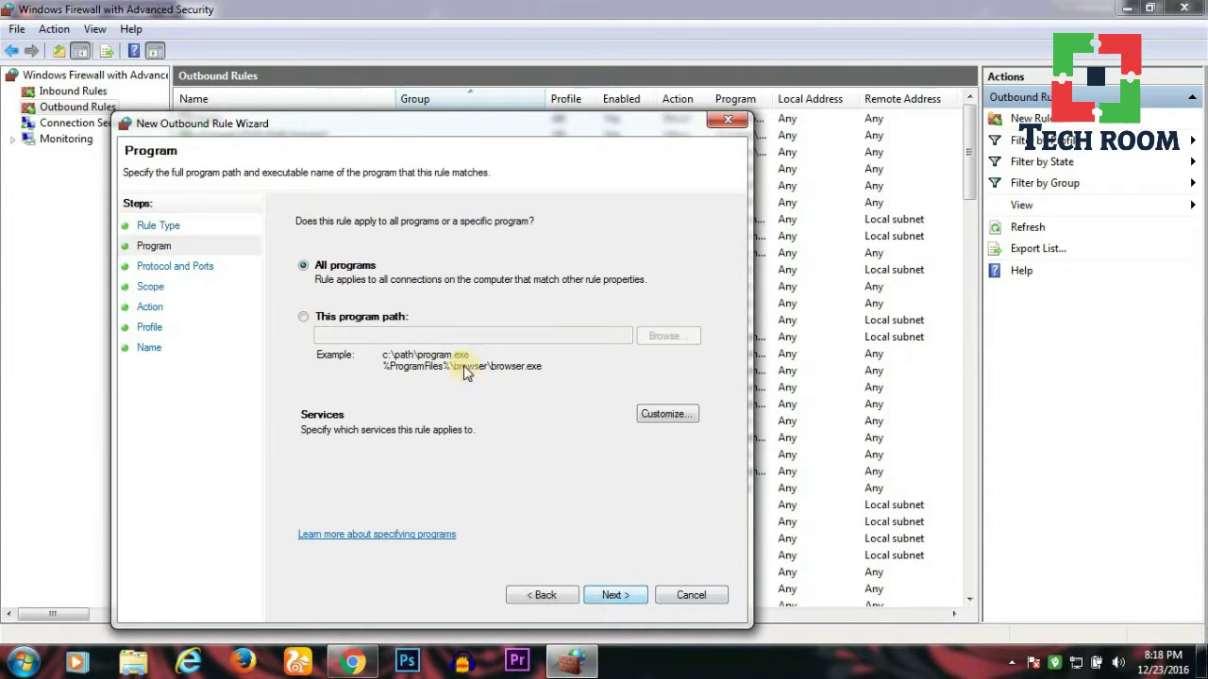
Apply the outbound rule to the program MediaCopy.exe in the Media Copy folder and keep the default protocol and ports.
left_click(393, 318)
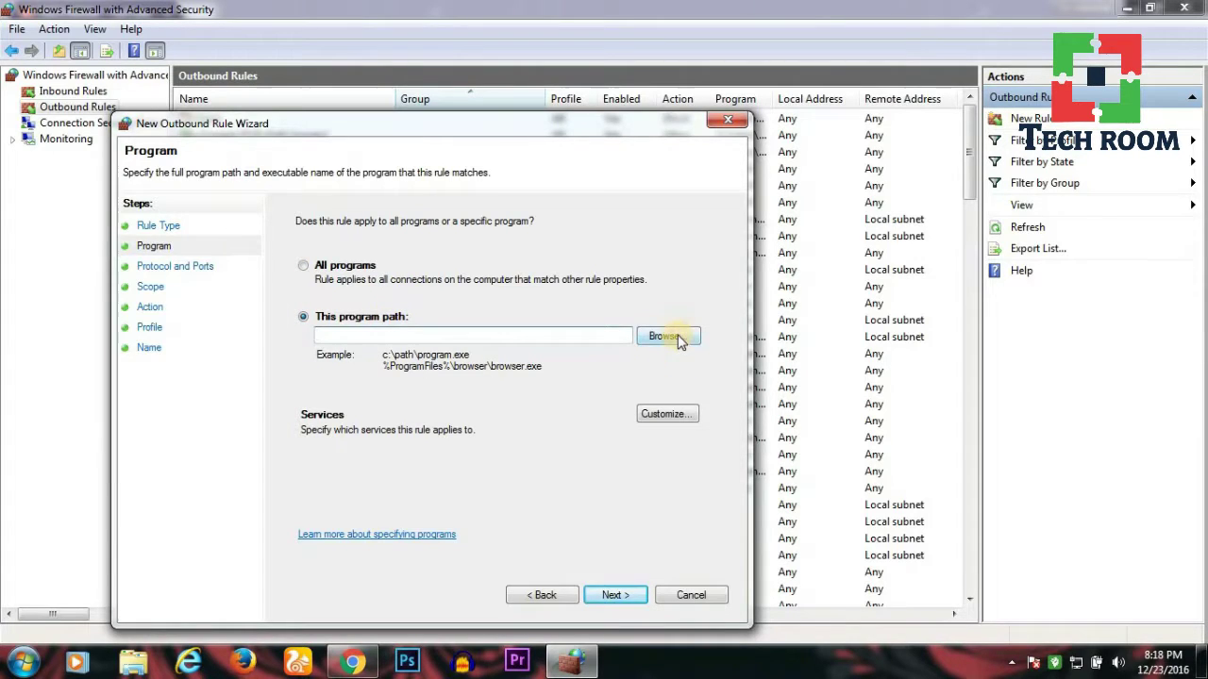
left_click(665, 337)
left_click(385, 282)
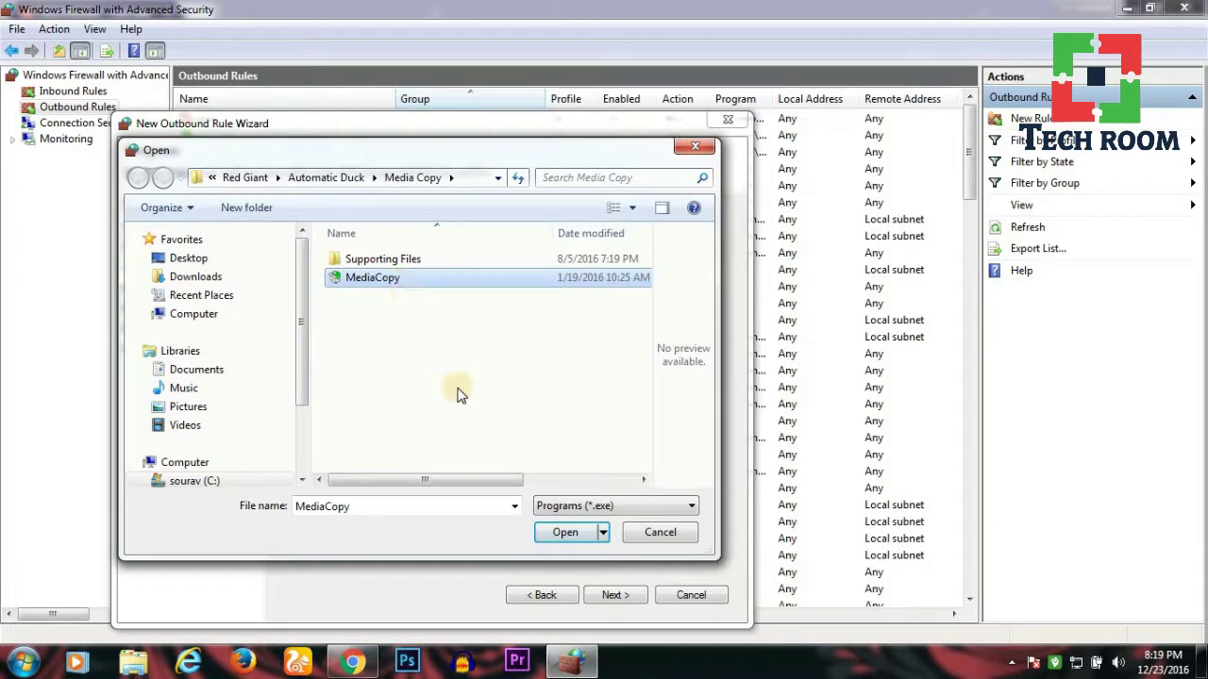
left_click(563, 534)
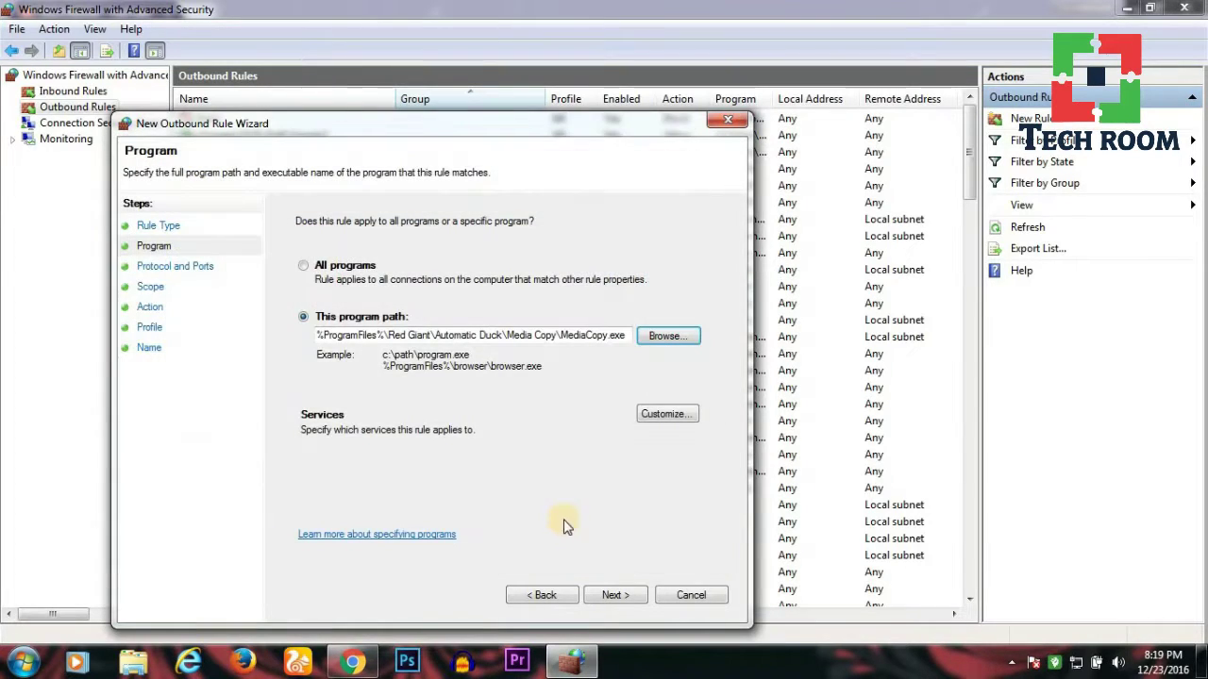
left_click(621, 600)
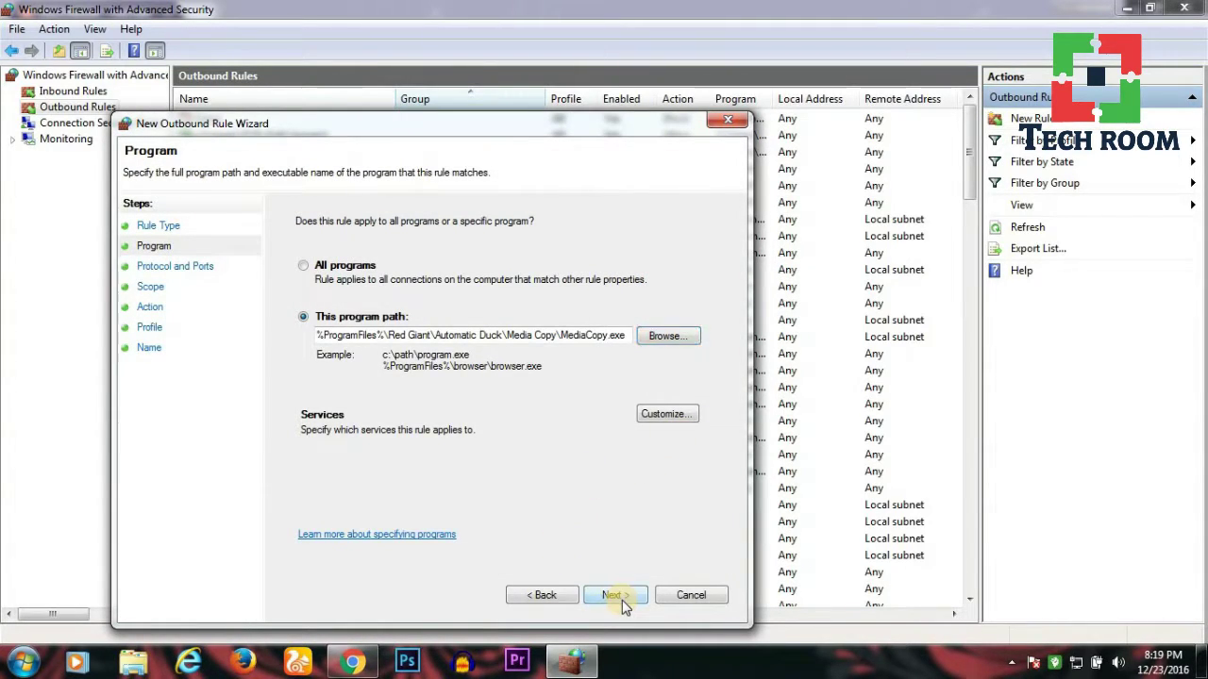
left_click(622, 600)
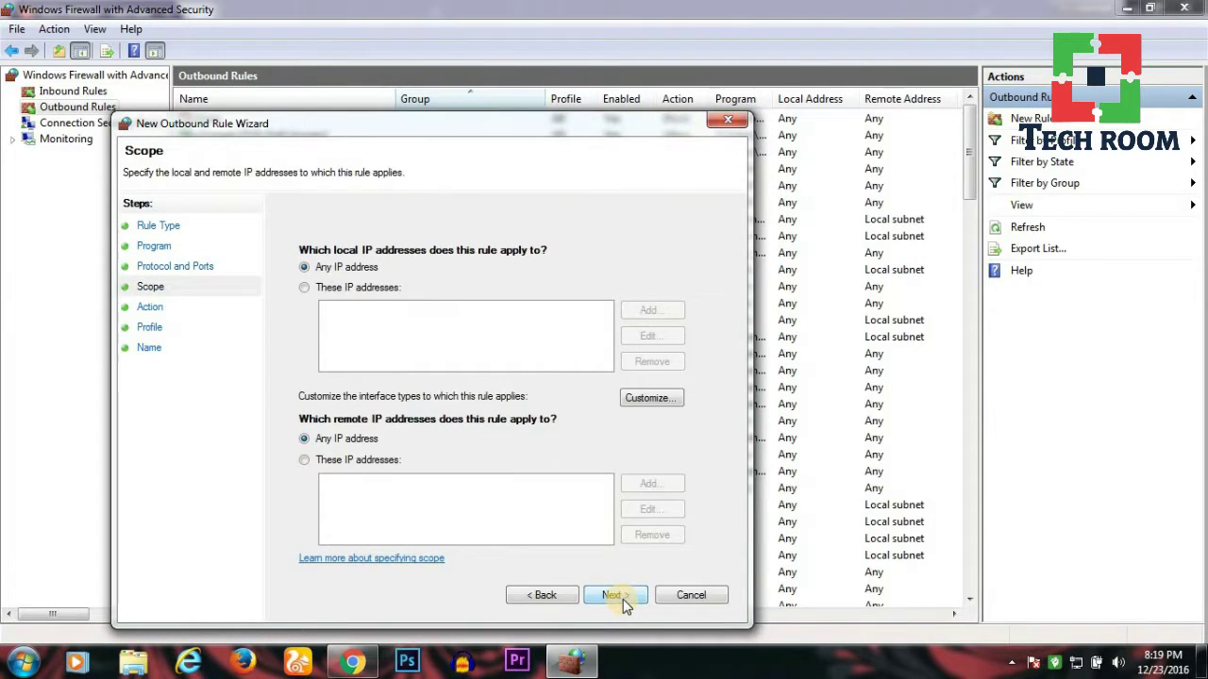
Keep any IP address as the outbound rule's scope, keep Block the connection as its action, and apply it to all three profiles.
left_click(623, 599)
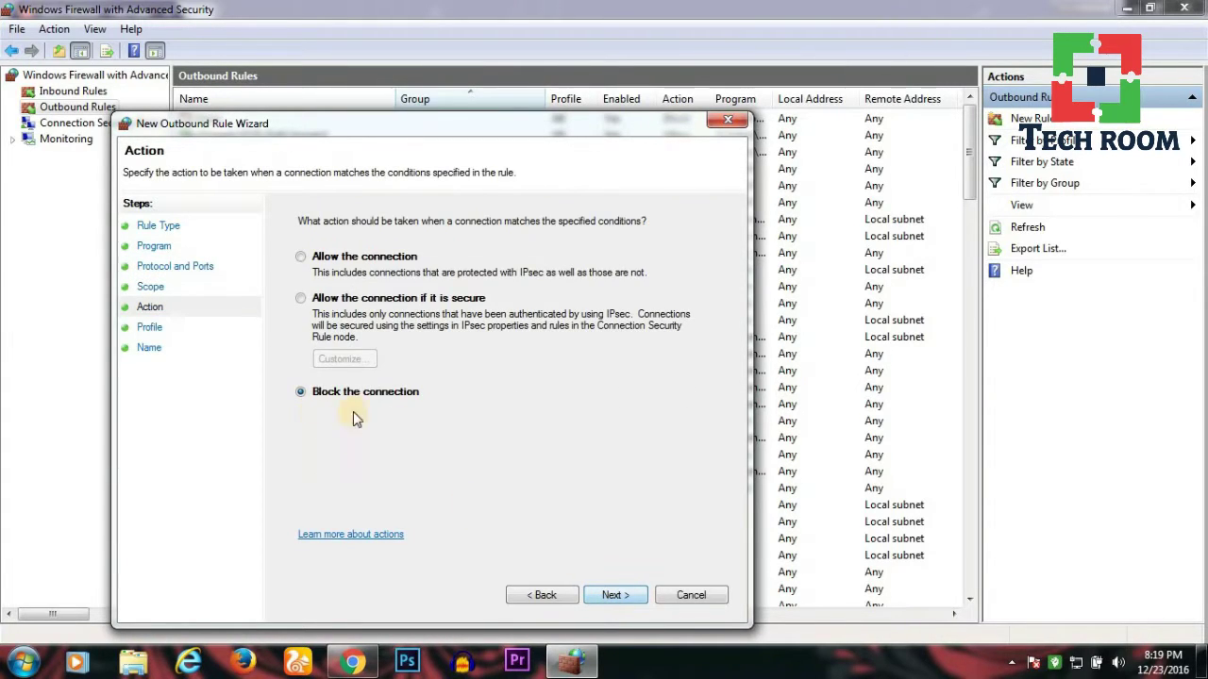
left_click(615, 600)
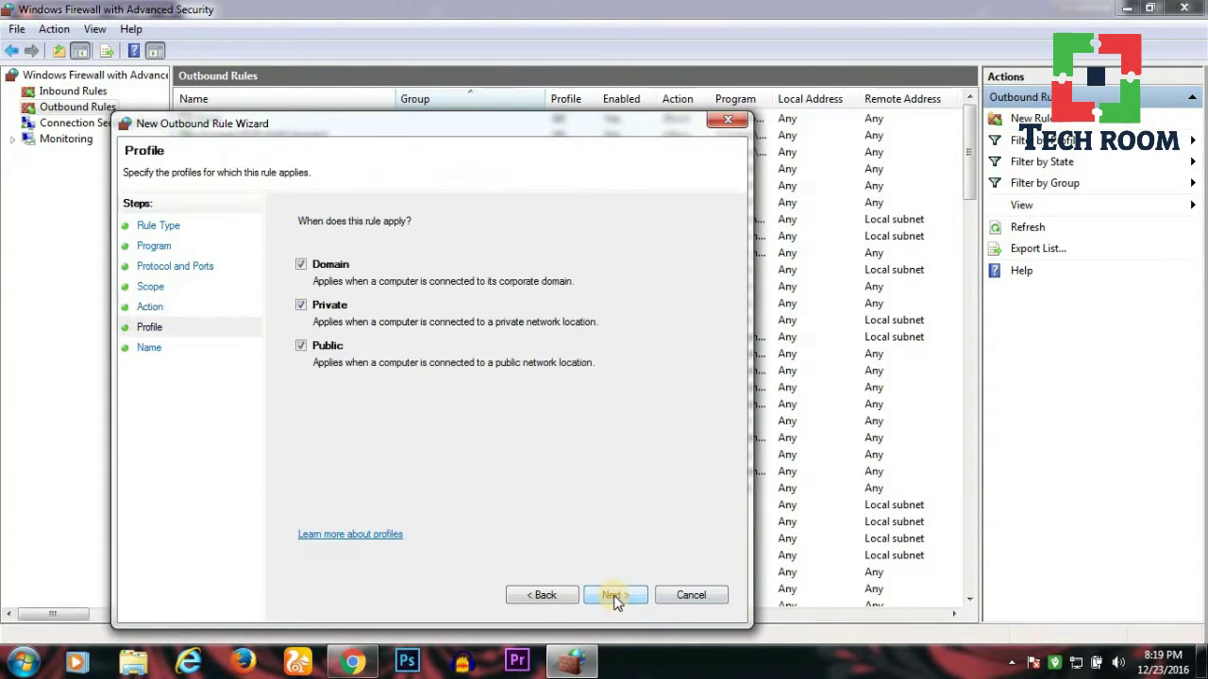
left_click(613, 598)
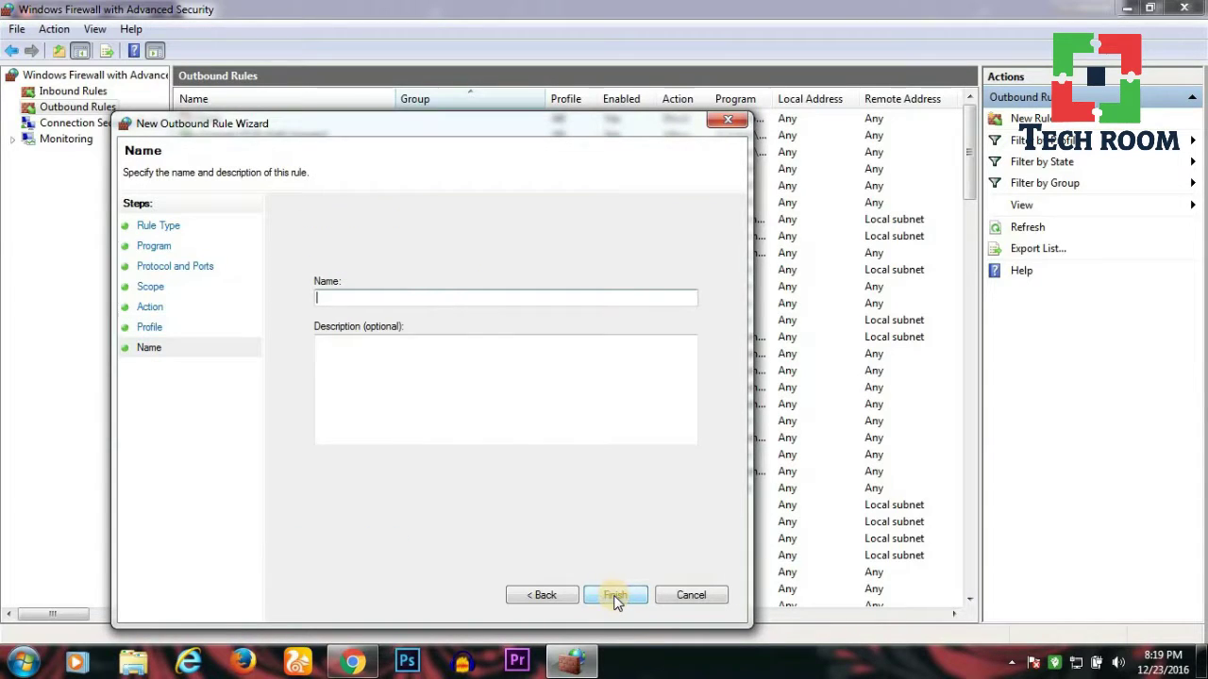
Name the outbound rule "efss" with the description "fsdfsdf", finish the wizard and return to the firewall window.
type("efss")
left_click(439, 353)
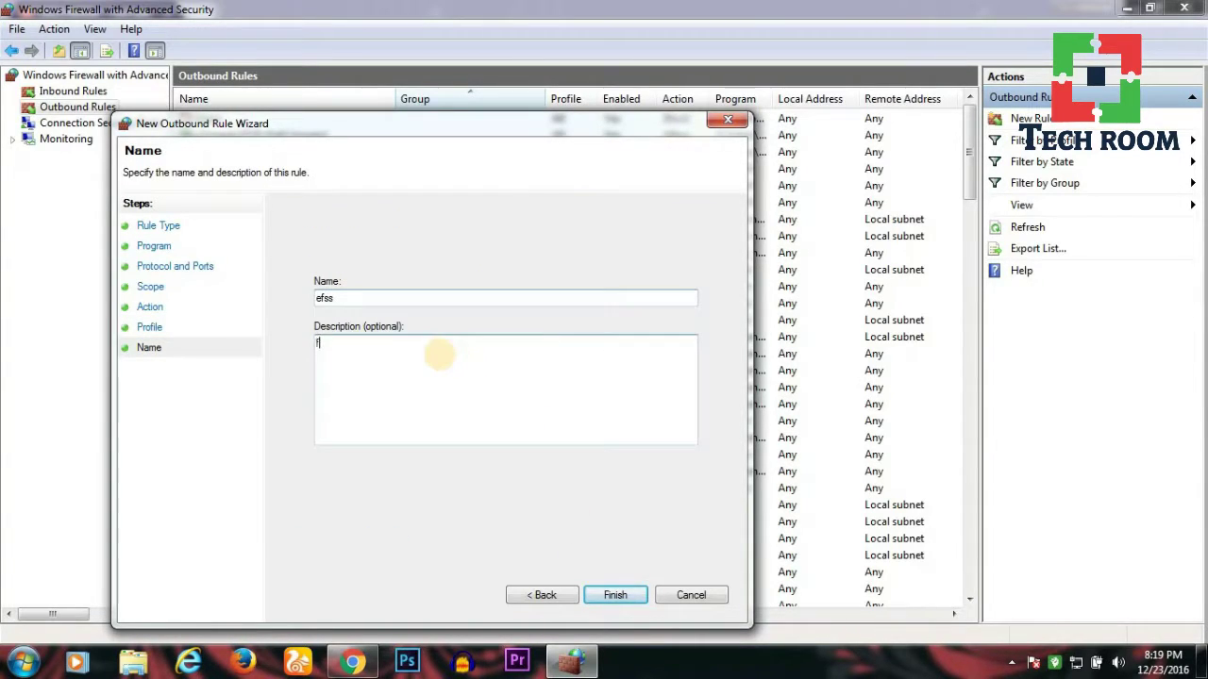
type("fsdfsdf")
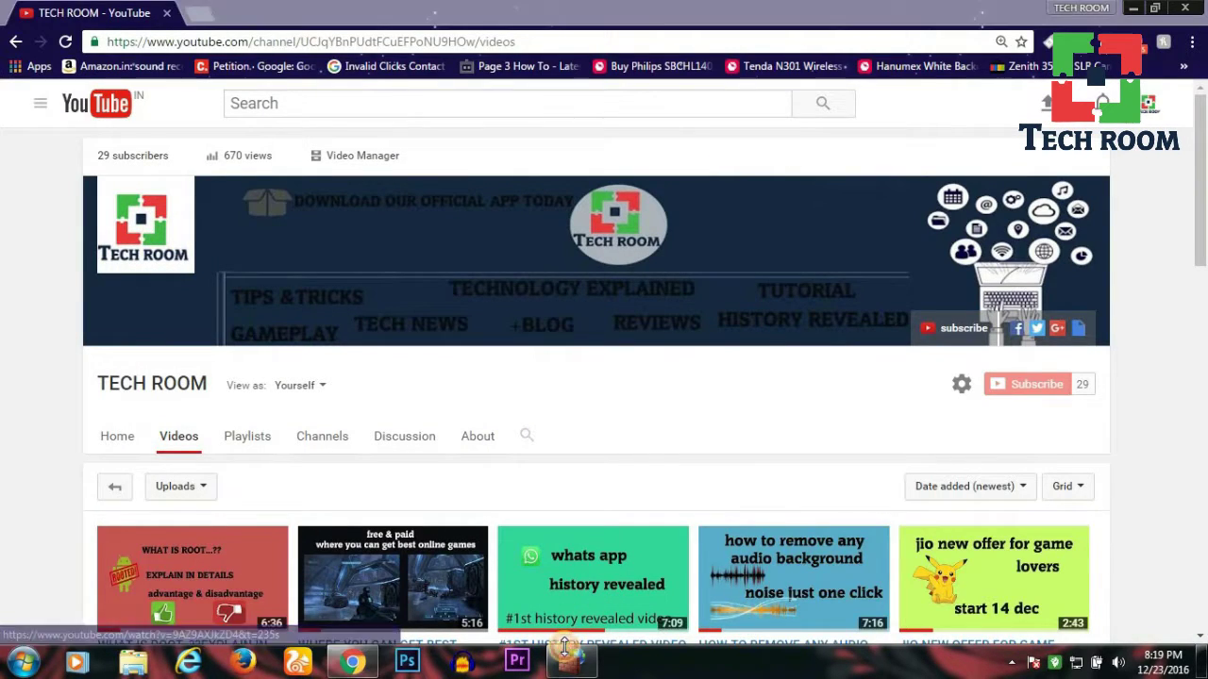
left_click(569, 660)
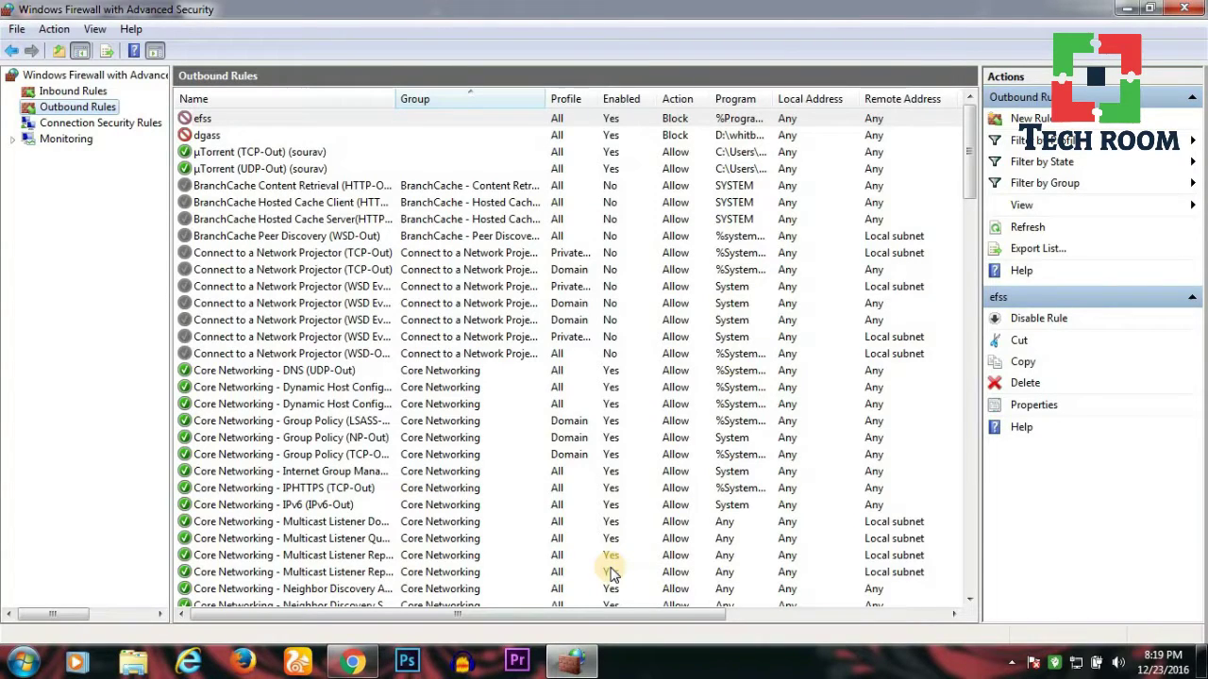